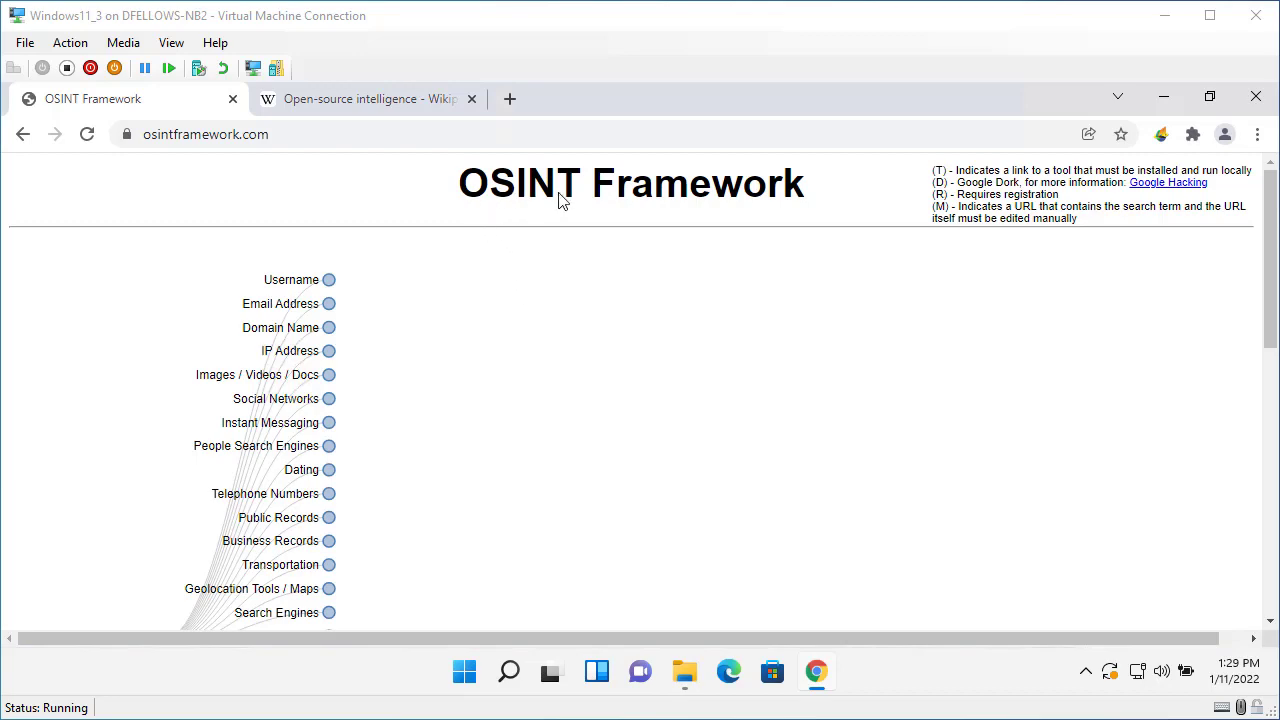
Step: Skim the Wikipedia article on open-source intelligence, covering its introduction, source categories and table of contents
click(372, 100)
scroll(578, 235, up, 4)
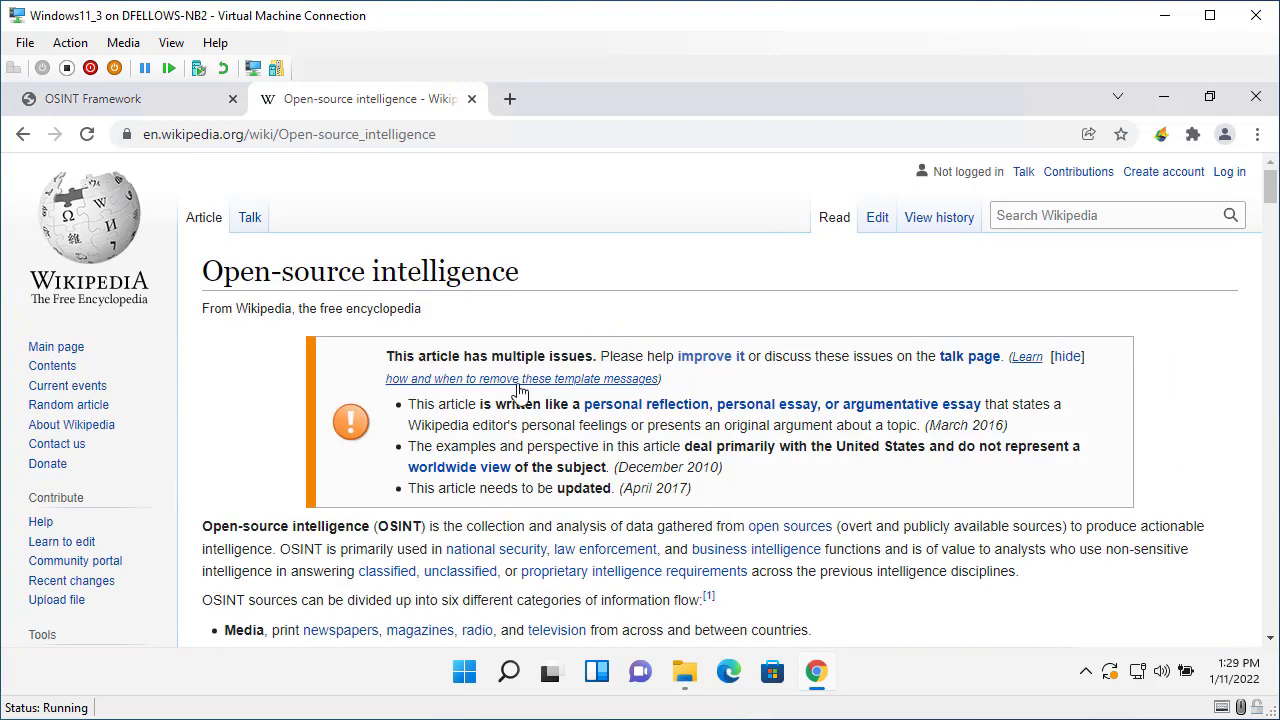
scroll(520, 393, down, 1)
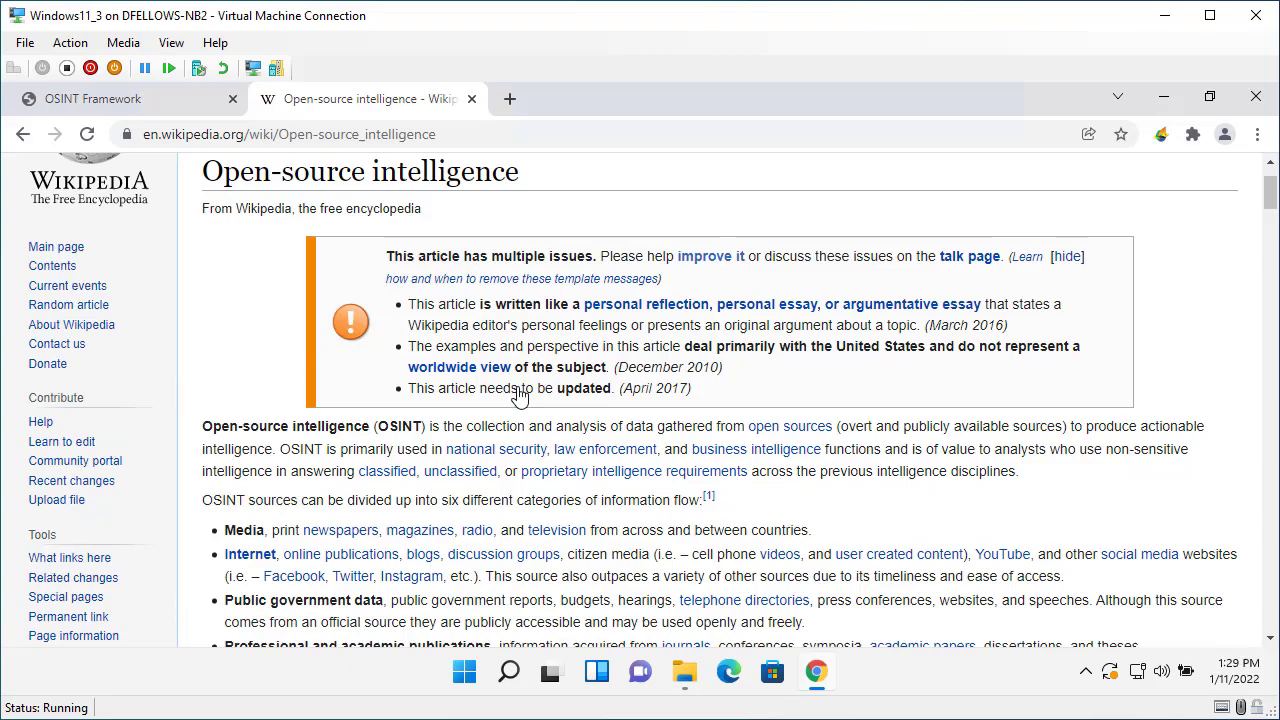
scroll(514, 392, down, 9)
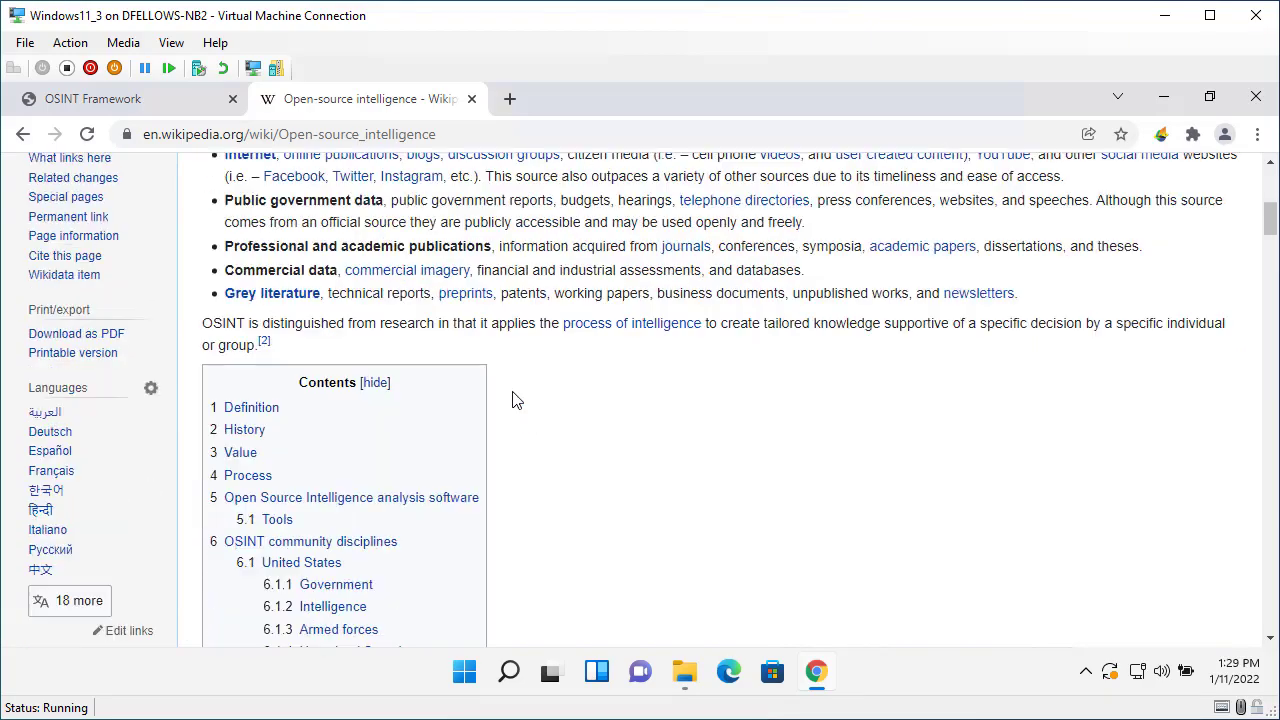
scroll(514, 398, down, 4)
scroll(514, 398, up, 14)
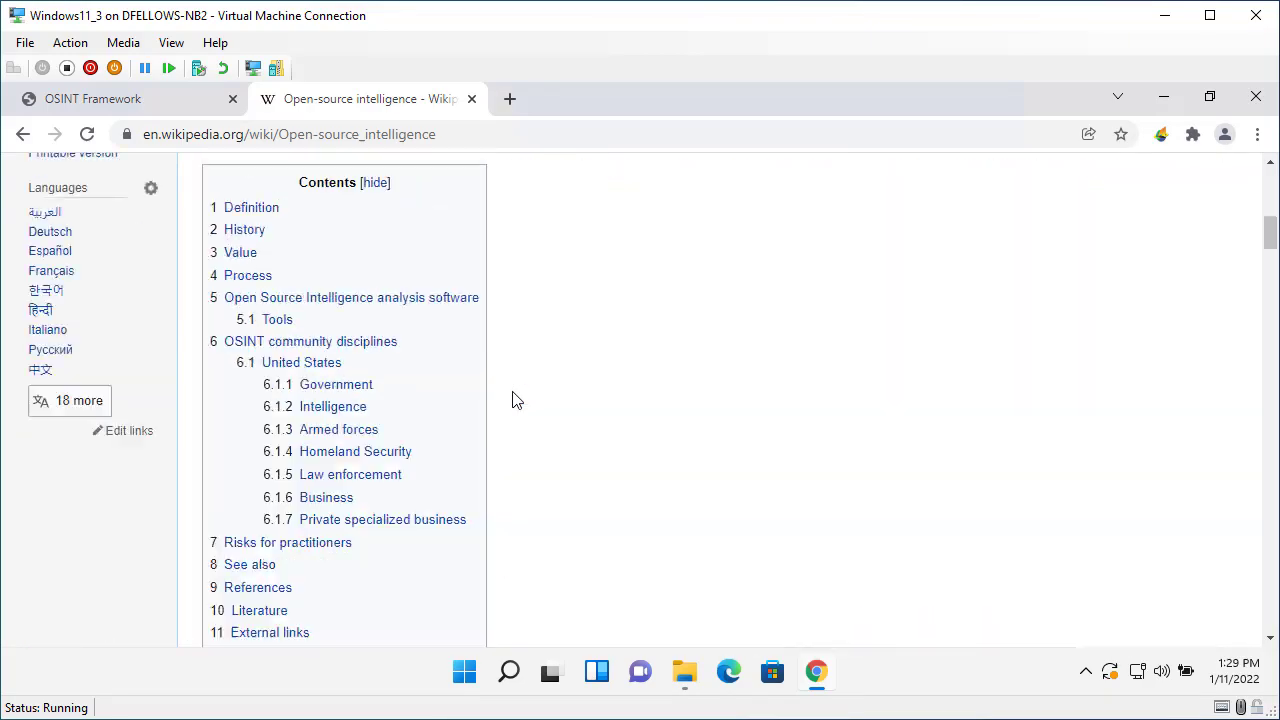
scroll(600, 365, up, 2)
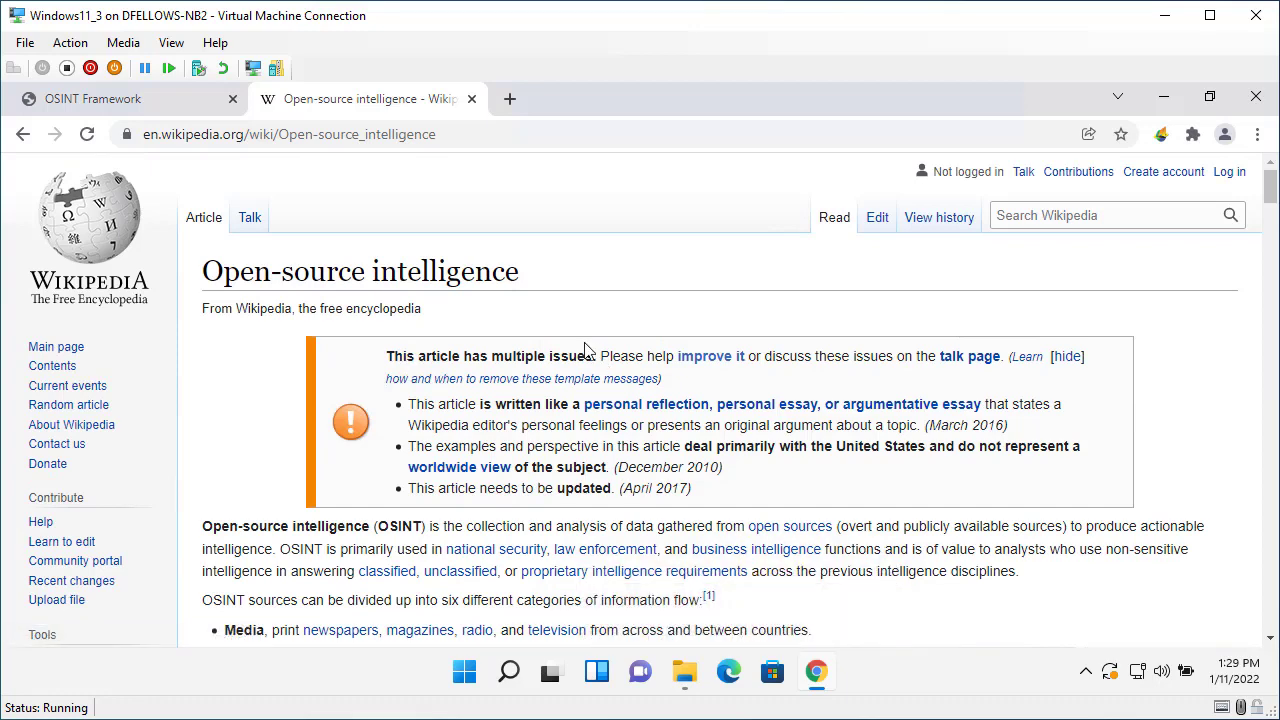
Step: Return to the OSINT Framework and open Instant Username Search from the Username Search Engines branch under Username
click(152, 104)
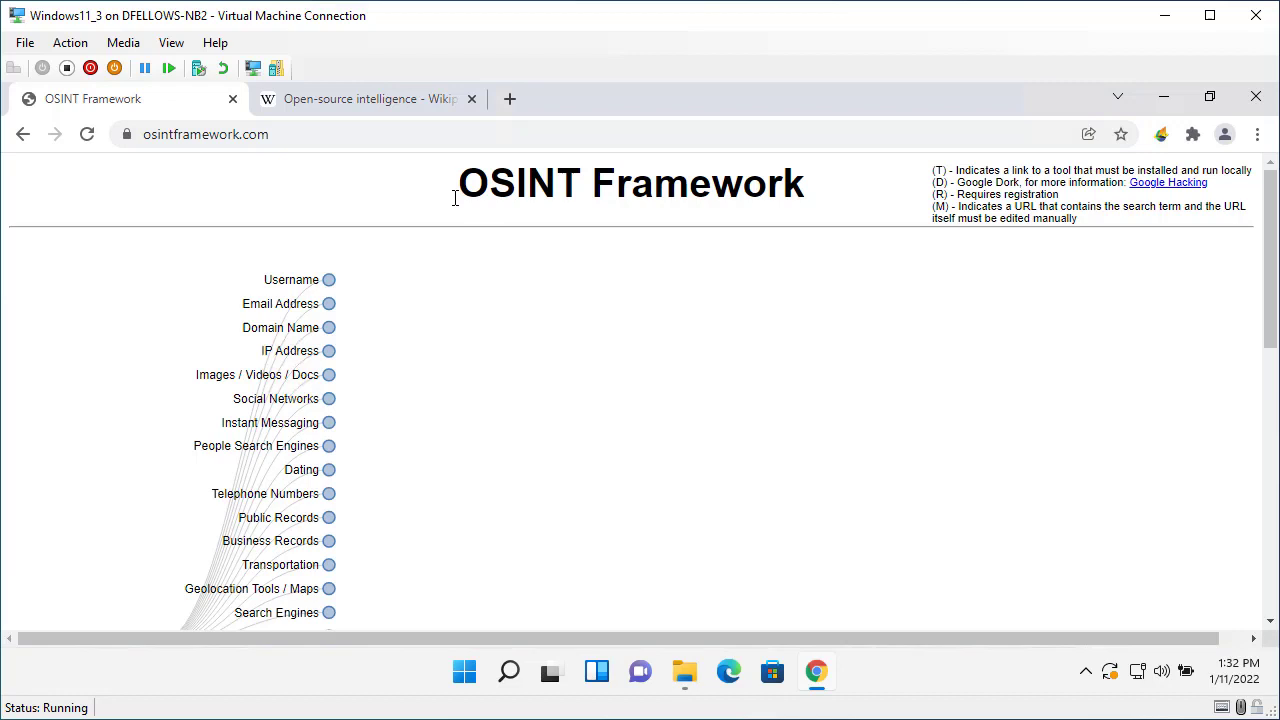
drag(462, 192, 531, 219)
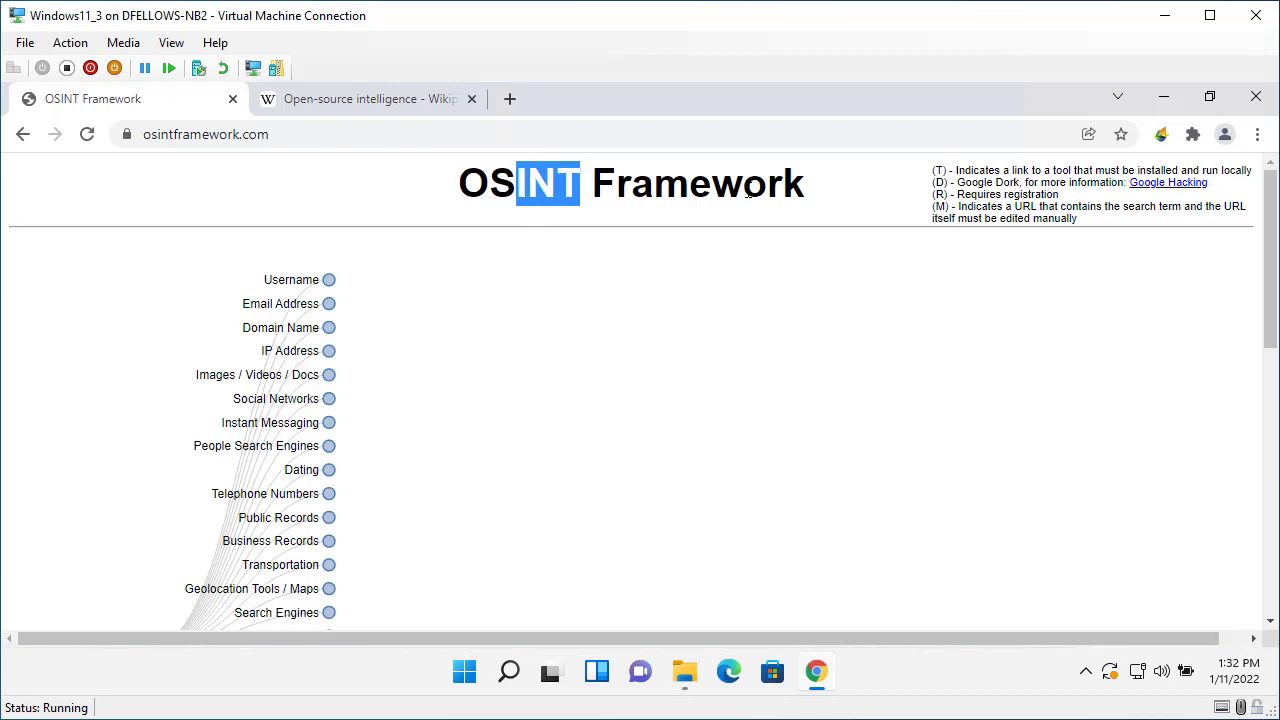
click(329, 281)
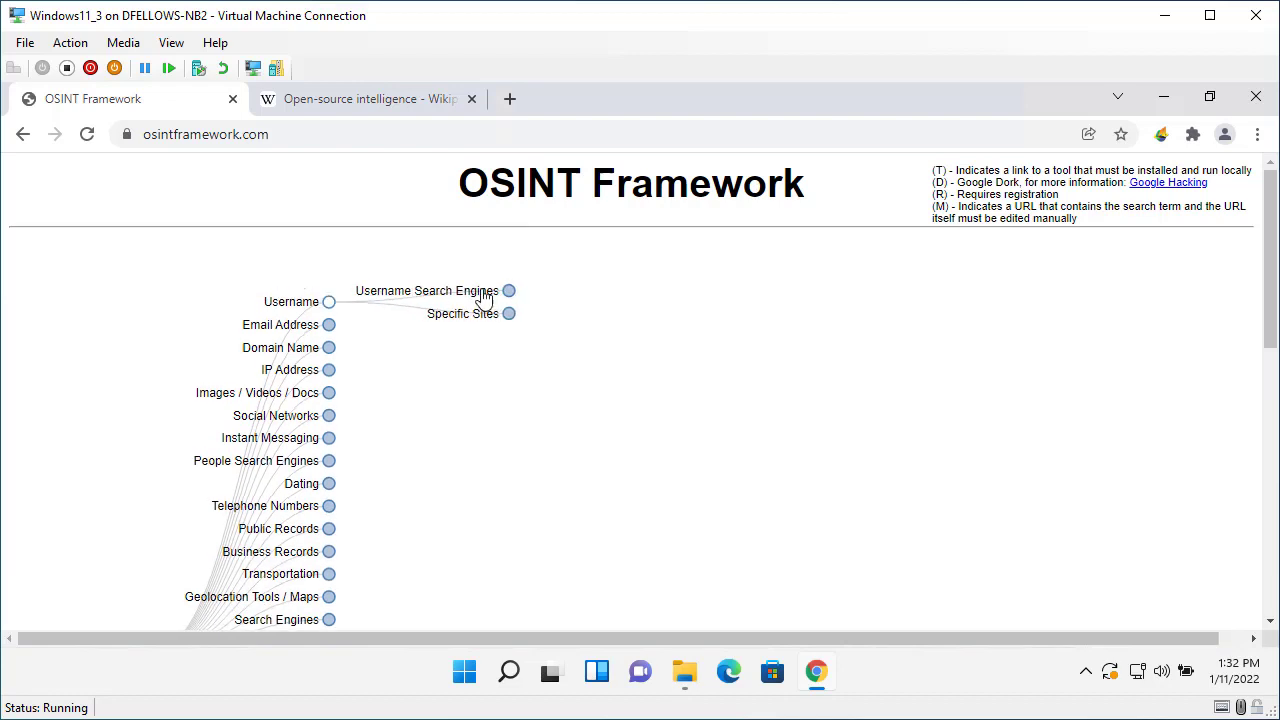
click(510, 292)
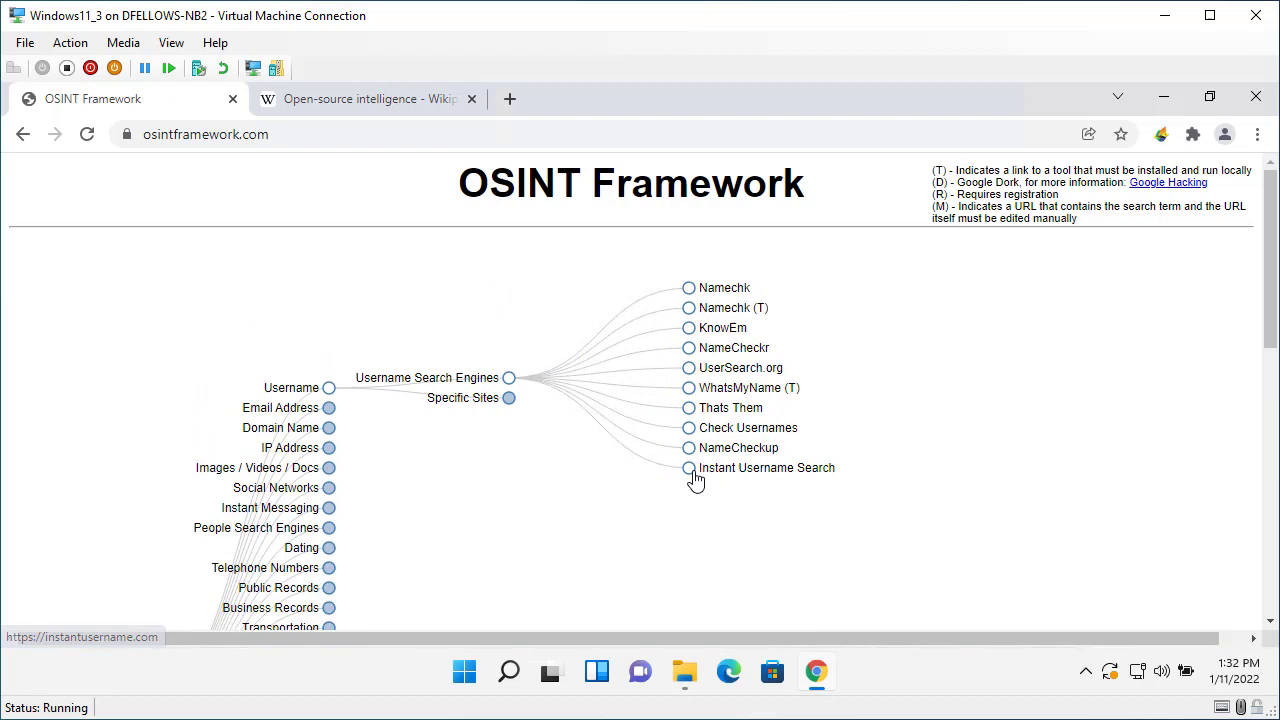
click(775, 470)
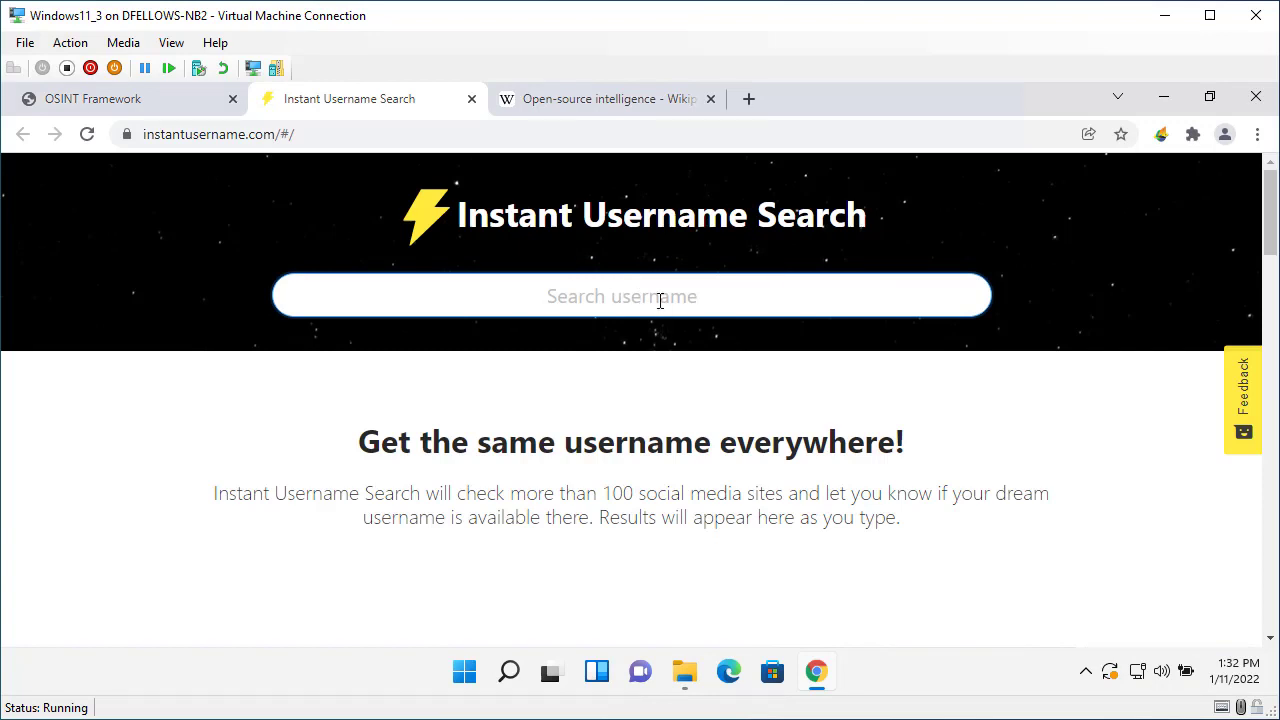
Step: Search for the username joebiden and review its availability across the listed social media sites
text(joebi)
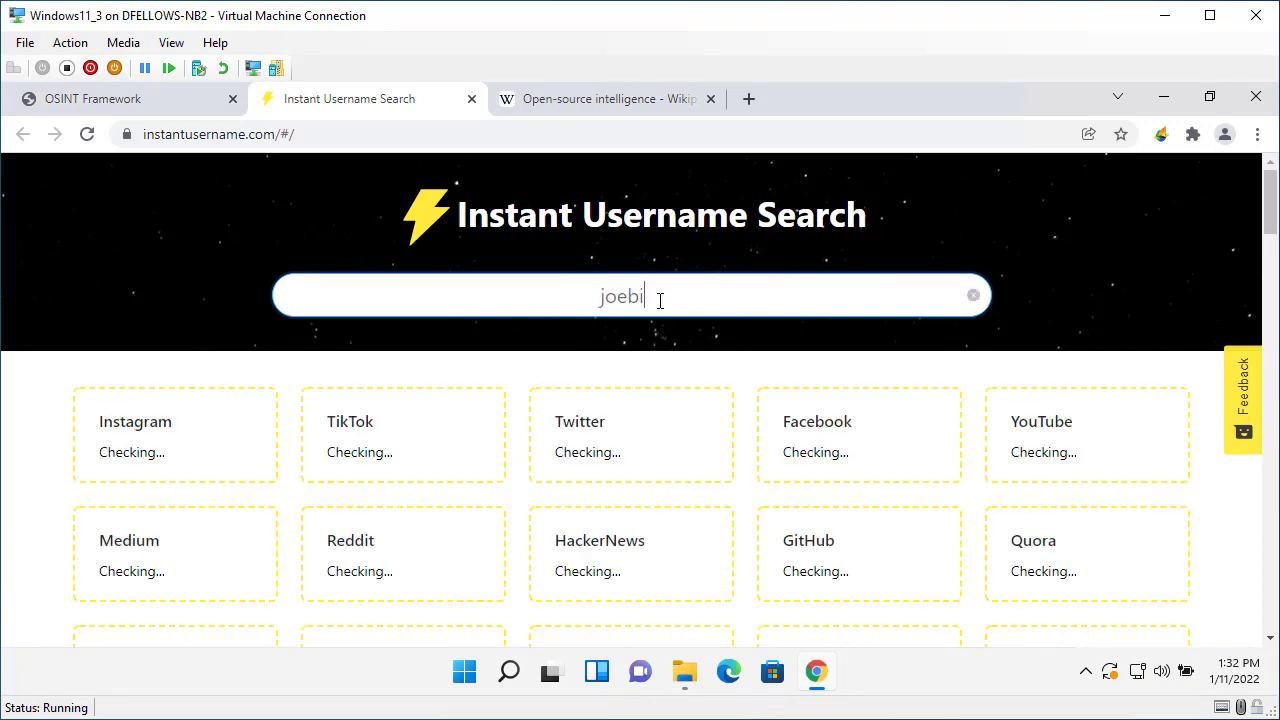
text(den)
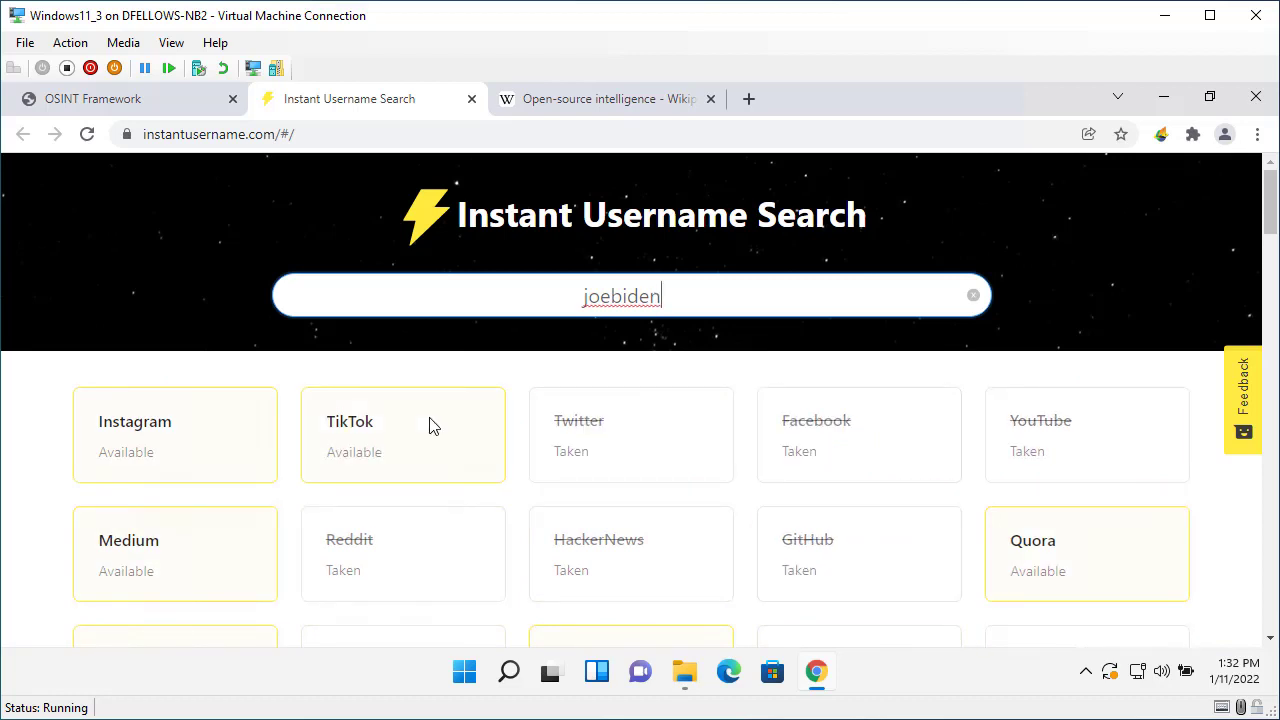
scroll(910, 450, down, 2)
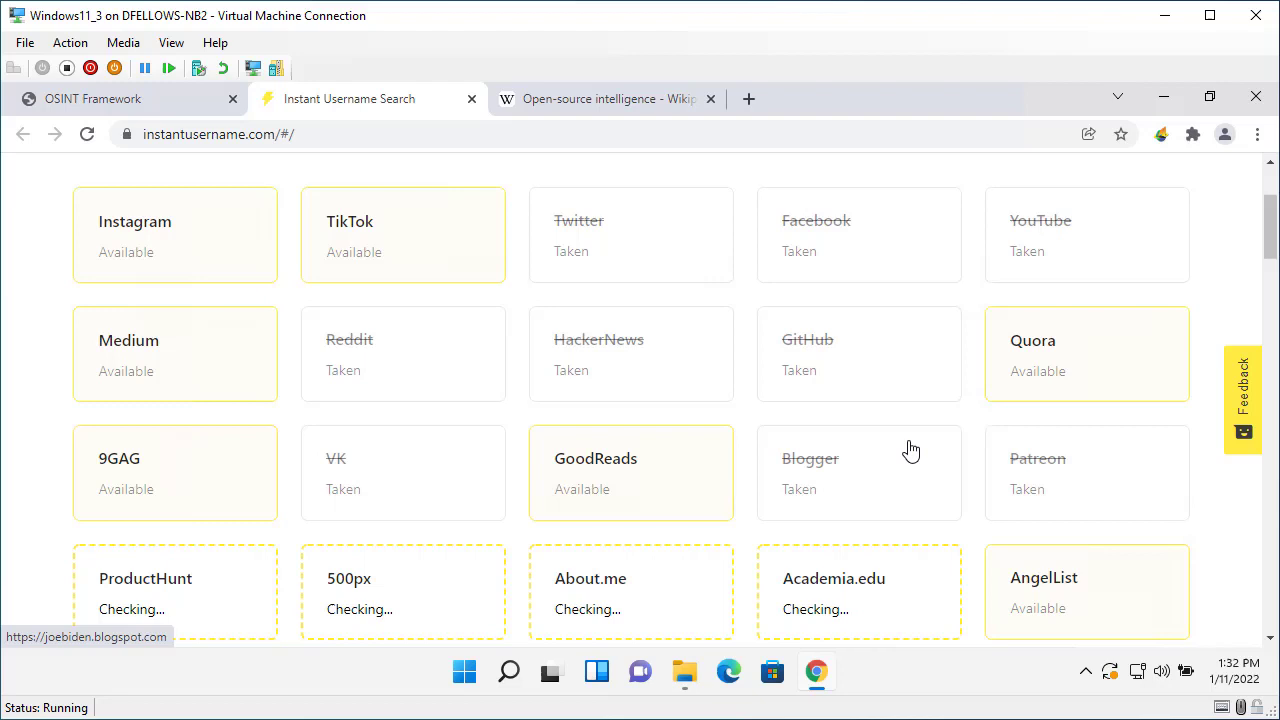
drag(1273, 250, 1263, 211)
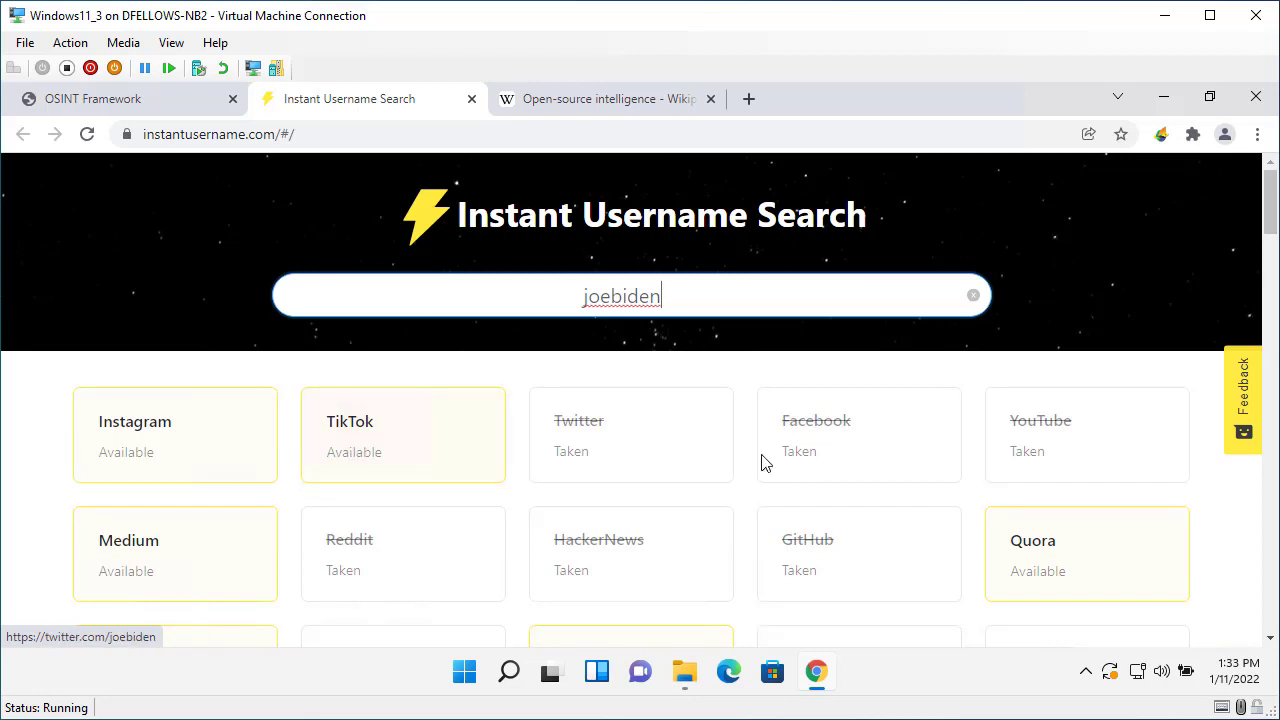
Step: View the Facebook and Twitter profiles linked to the username joebiden, closing each page after checking it
click(819, 432)
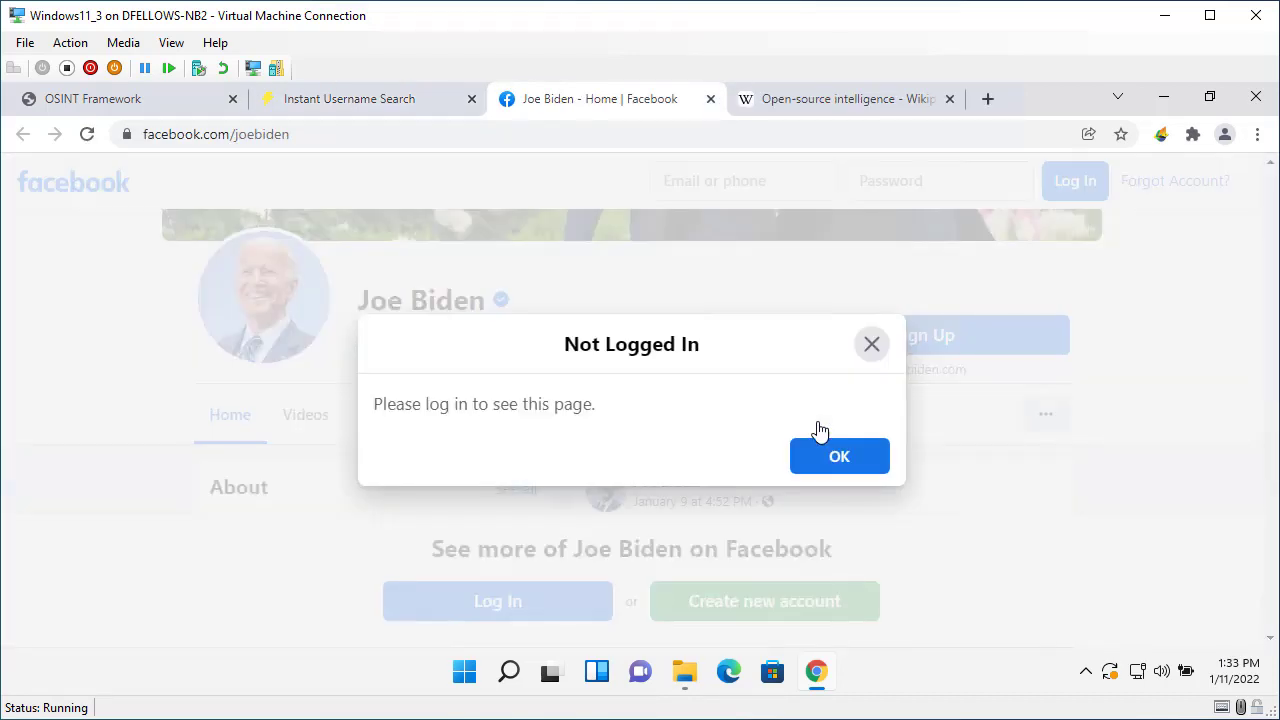
click(871, 346)
click(710, 99)
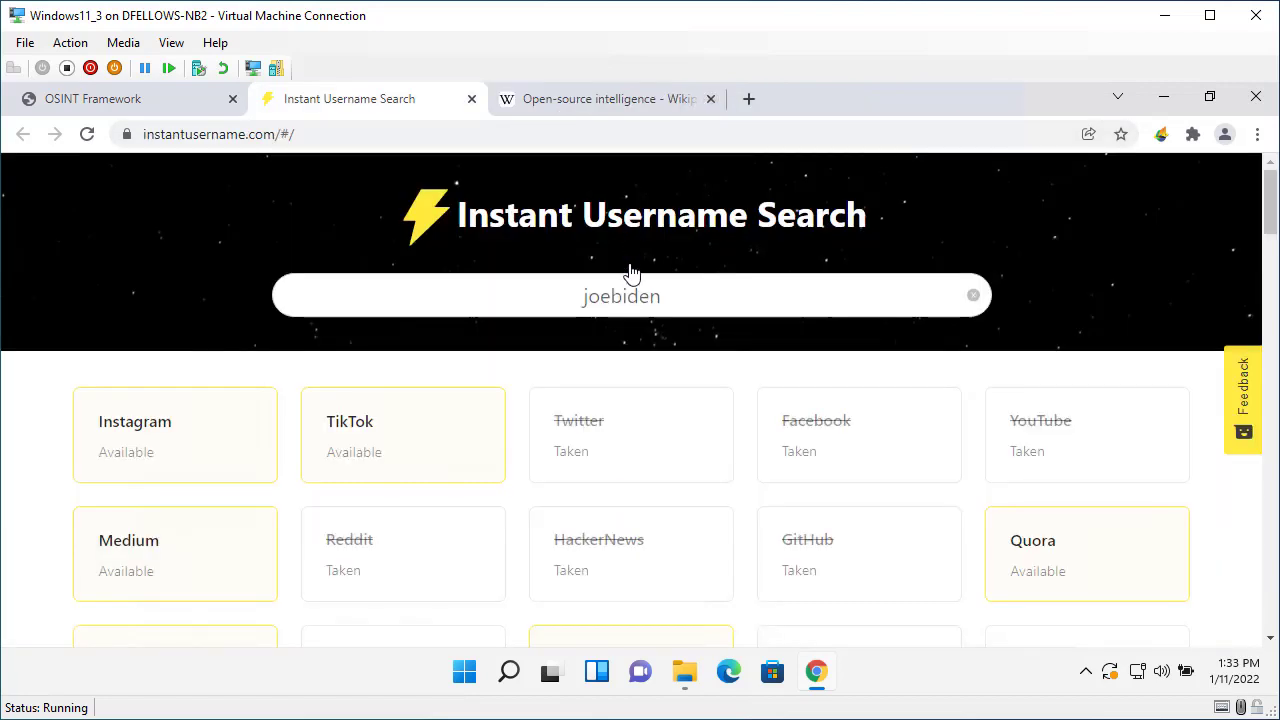
click(575, 434)
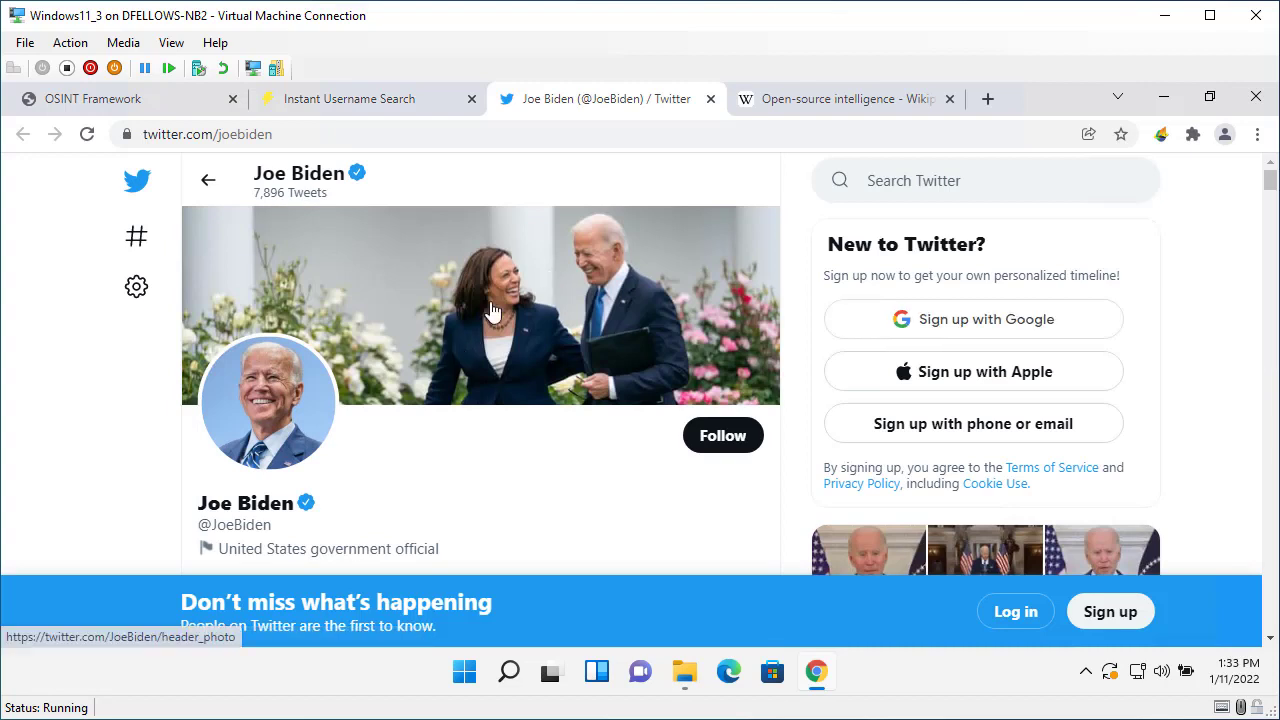
click(709, 99)
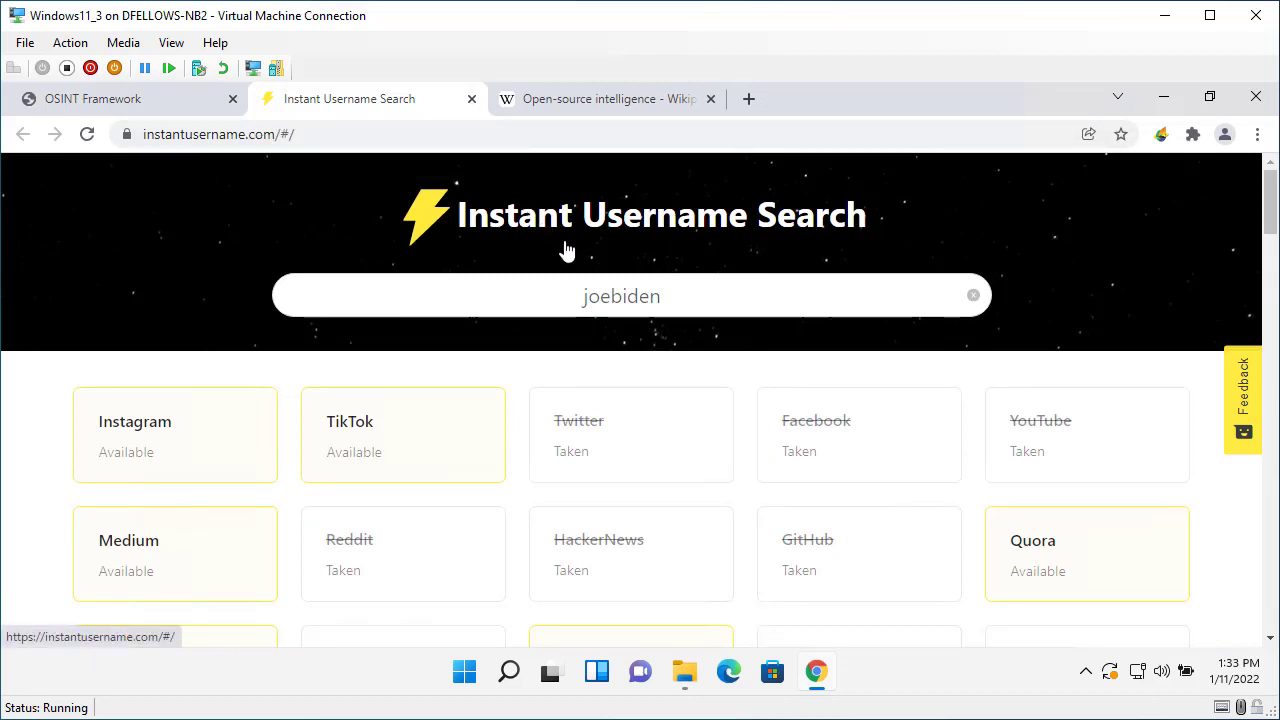
Step: Close Instant Username Search and collapse the Username branch of the OSINT Framework tree
click(590, 298)
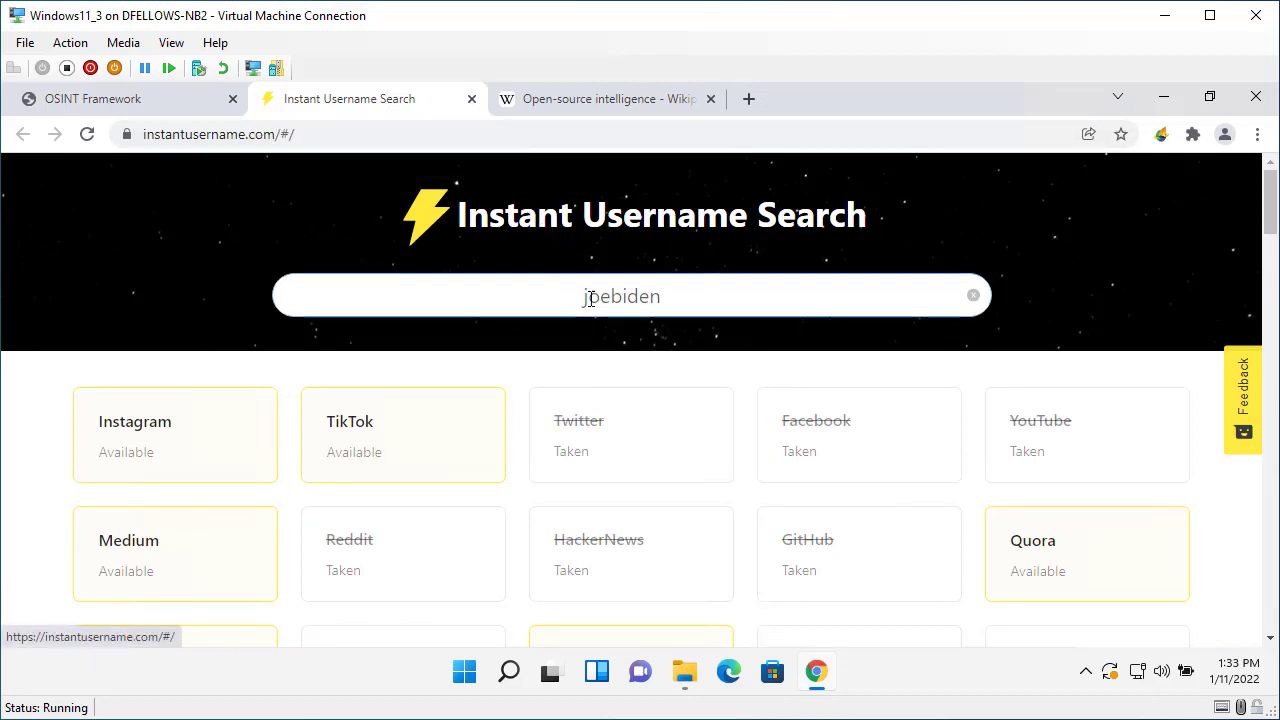
click(472, 99)
click(173, 98)
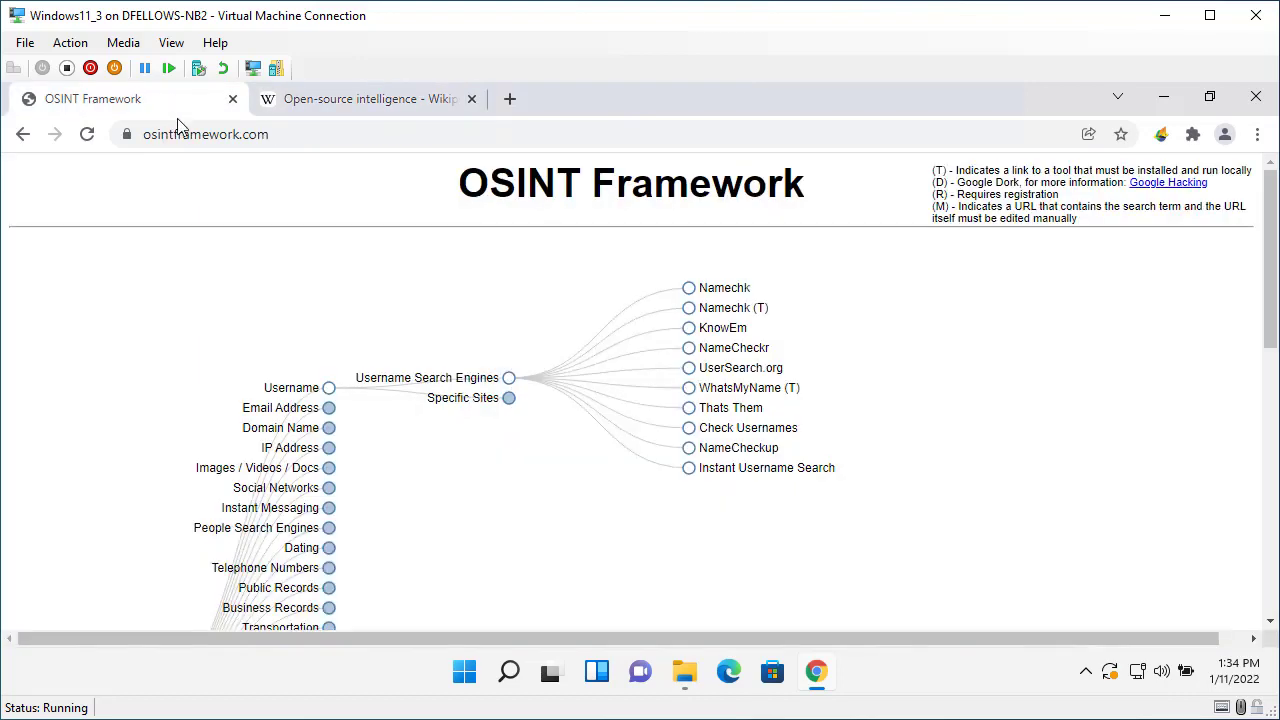
click(509, 378)
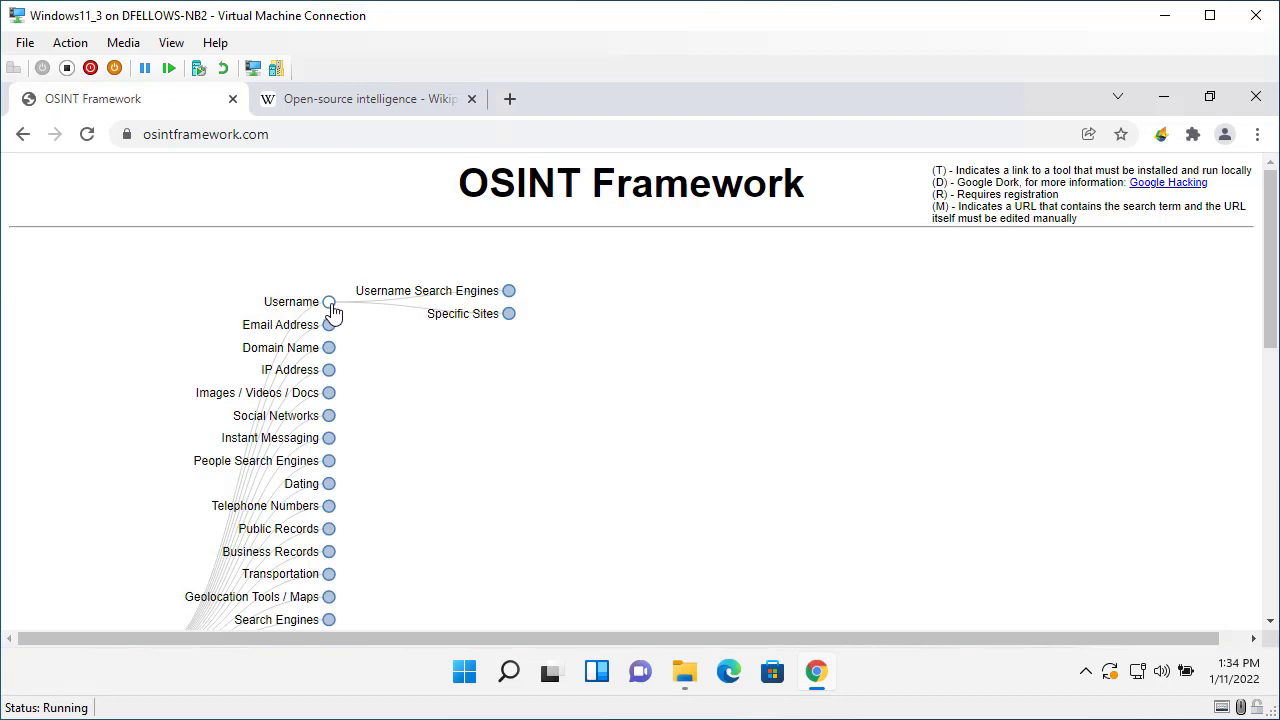
click(331, 307)
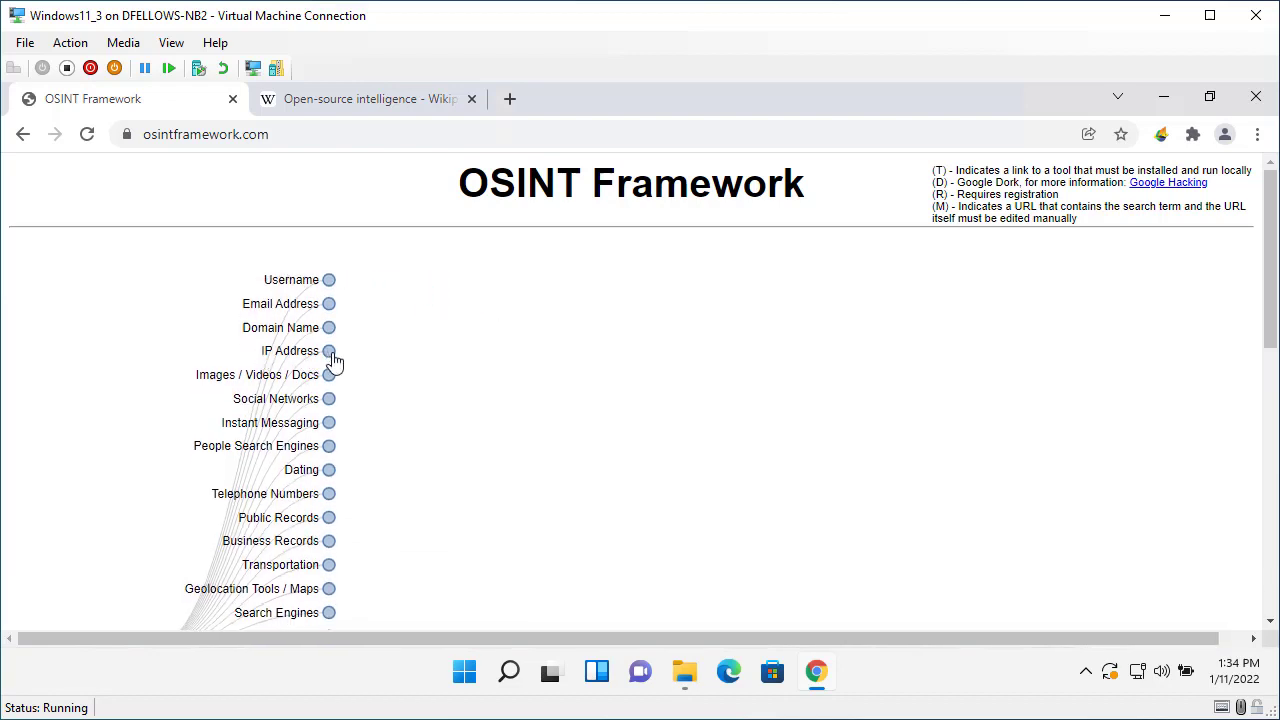
Step: Open IP Location Finder from the Geolocation branch under IP Address and dismiss the site's ad overlay
click(330, 352)
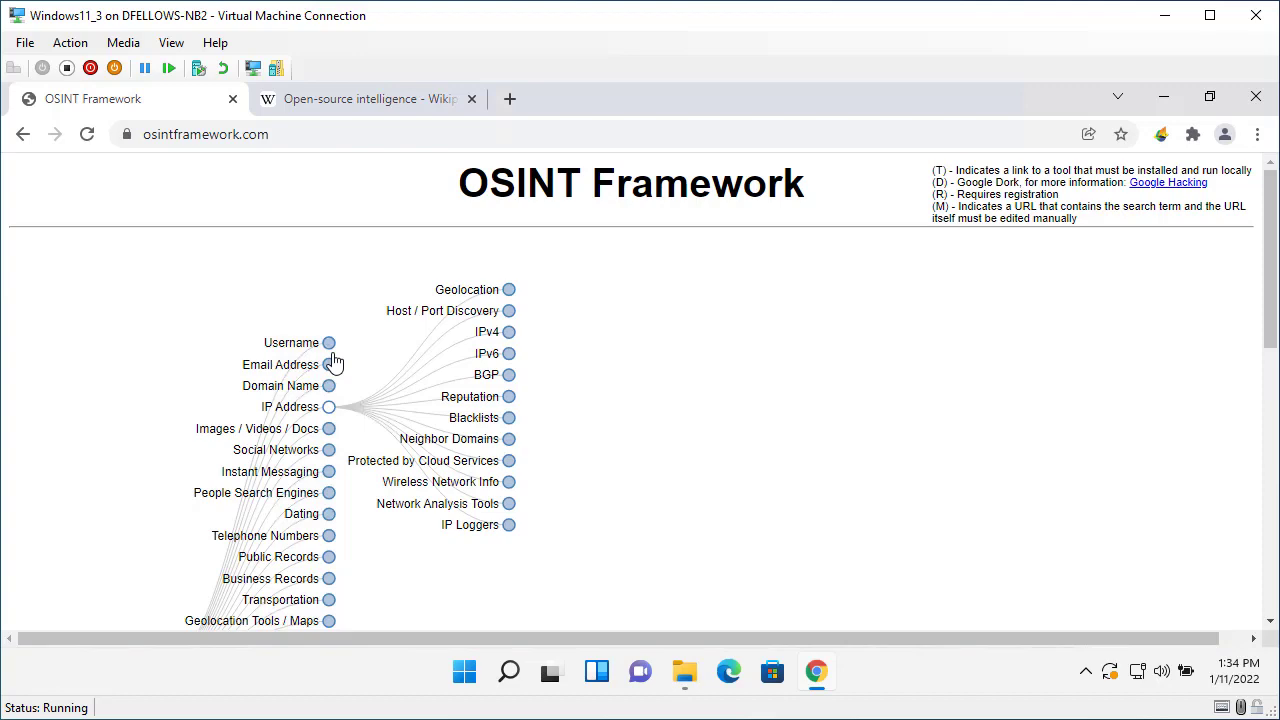
click(509, 290)
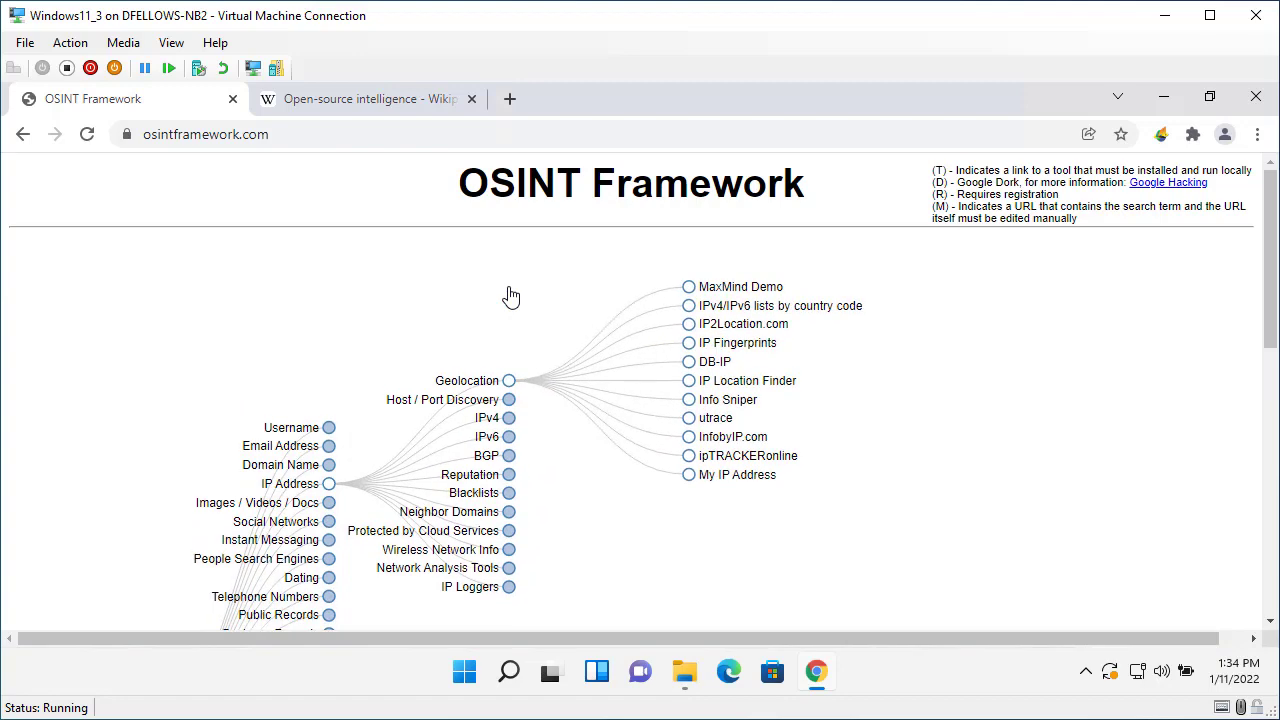
click(744, 381)
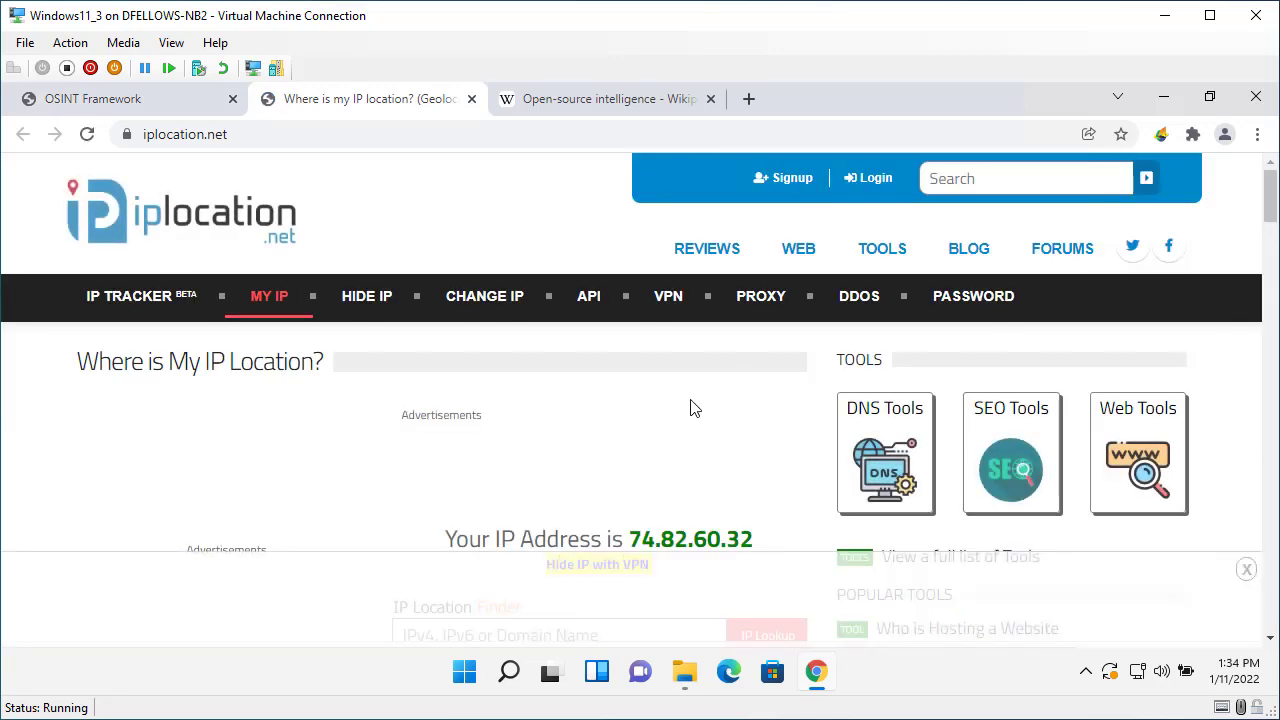
scroll(686, 401, down, 1)
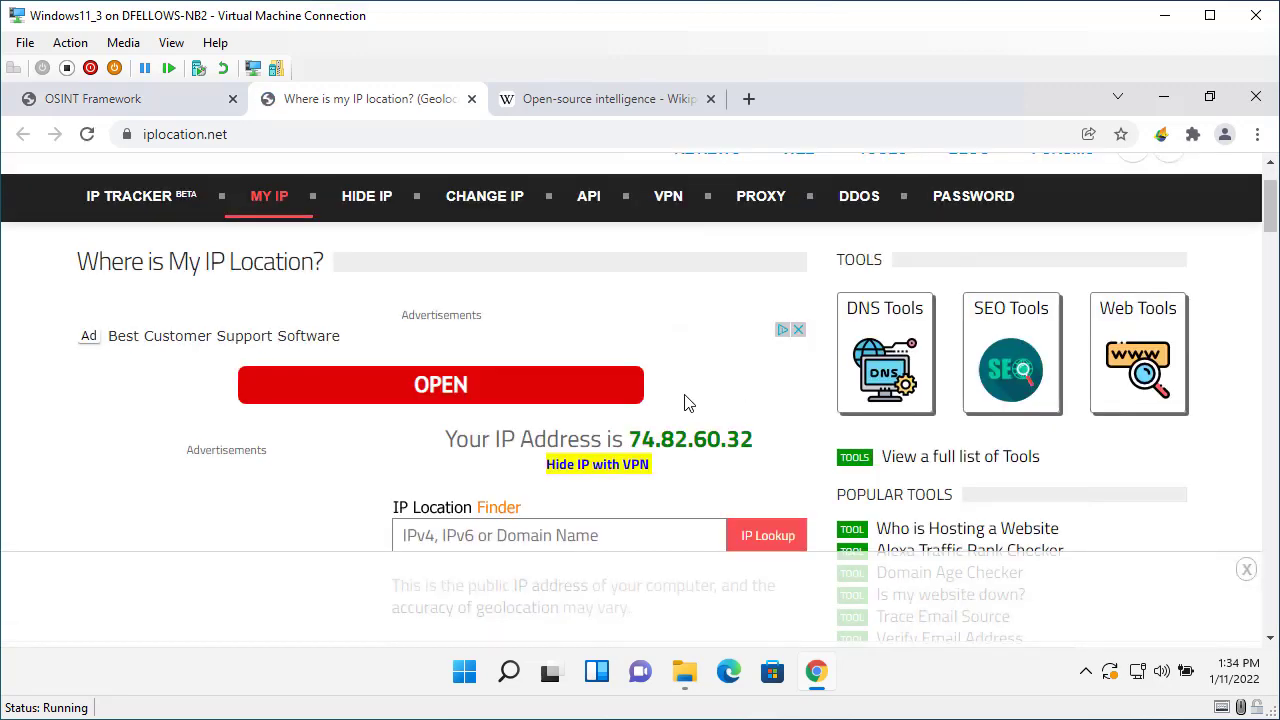
click(1246, 569)
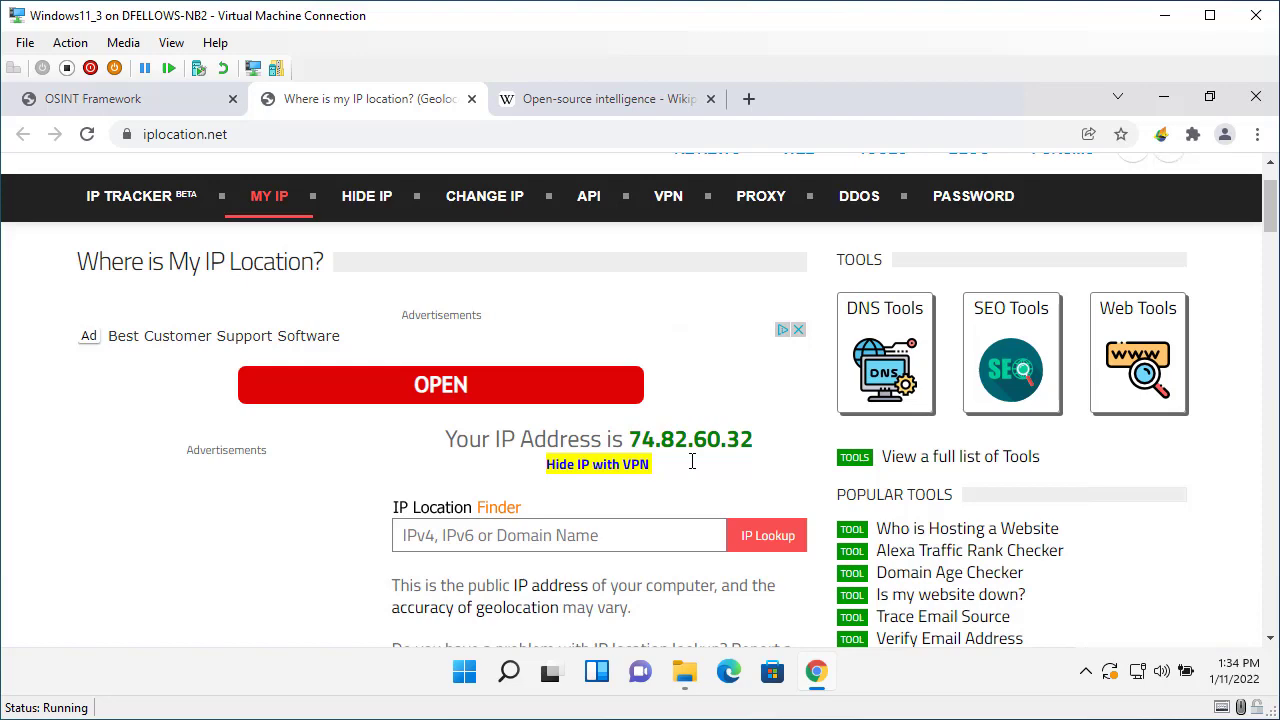
Step: Examine the detected public IP address and the IP Address Details table, including location, ISP, proxy, platform and browser
drag(628, 439, 760, 443)
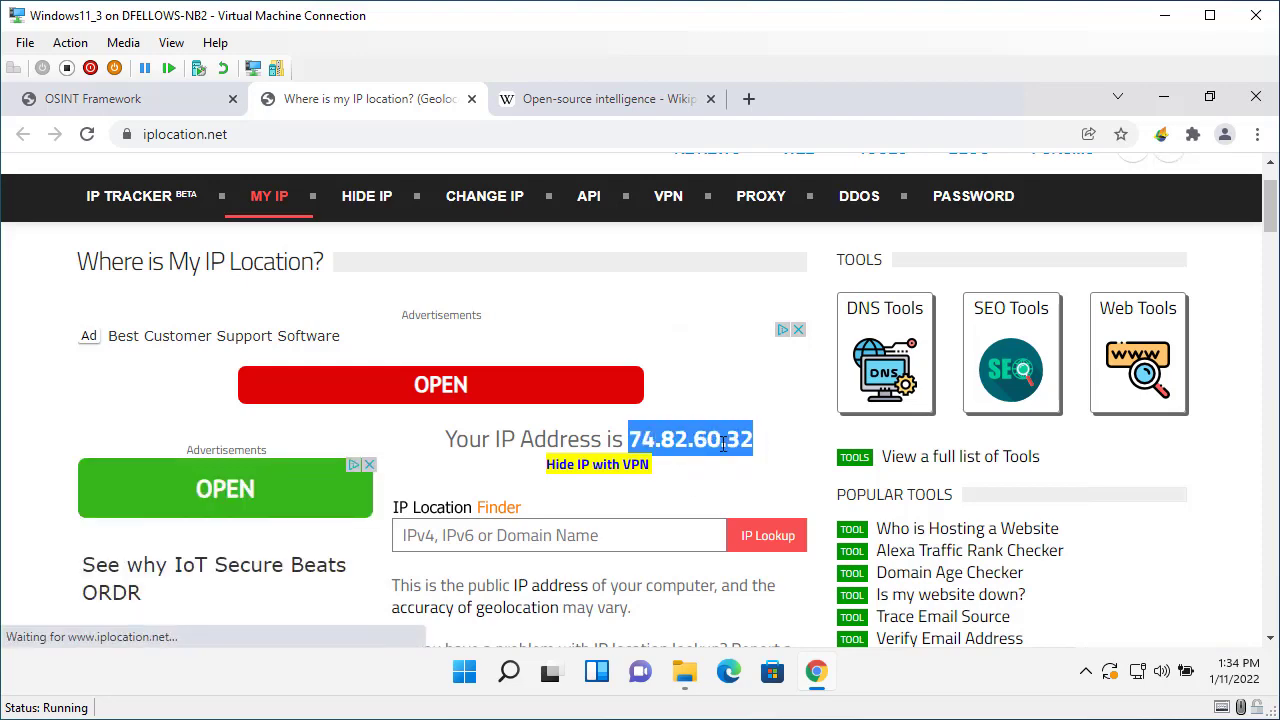
scroll(723, 444, down, 2)
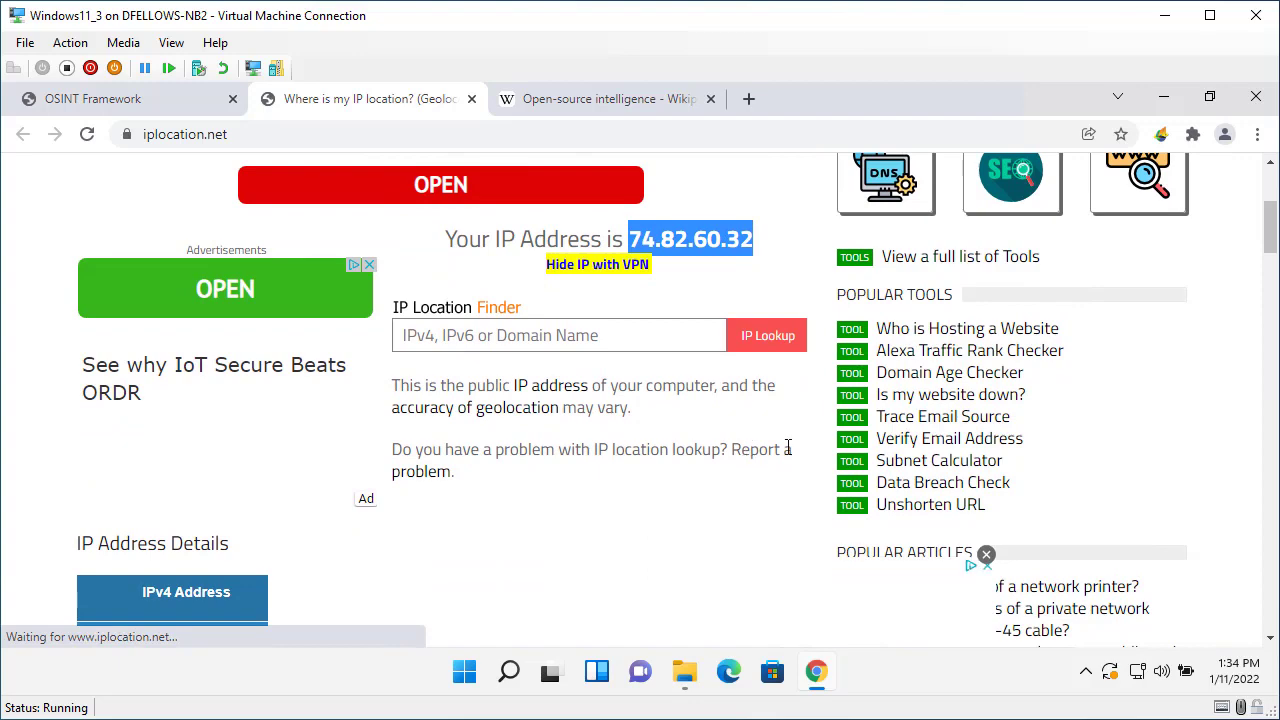
scroll(788, 447, down, 4)
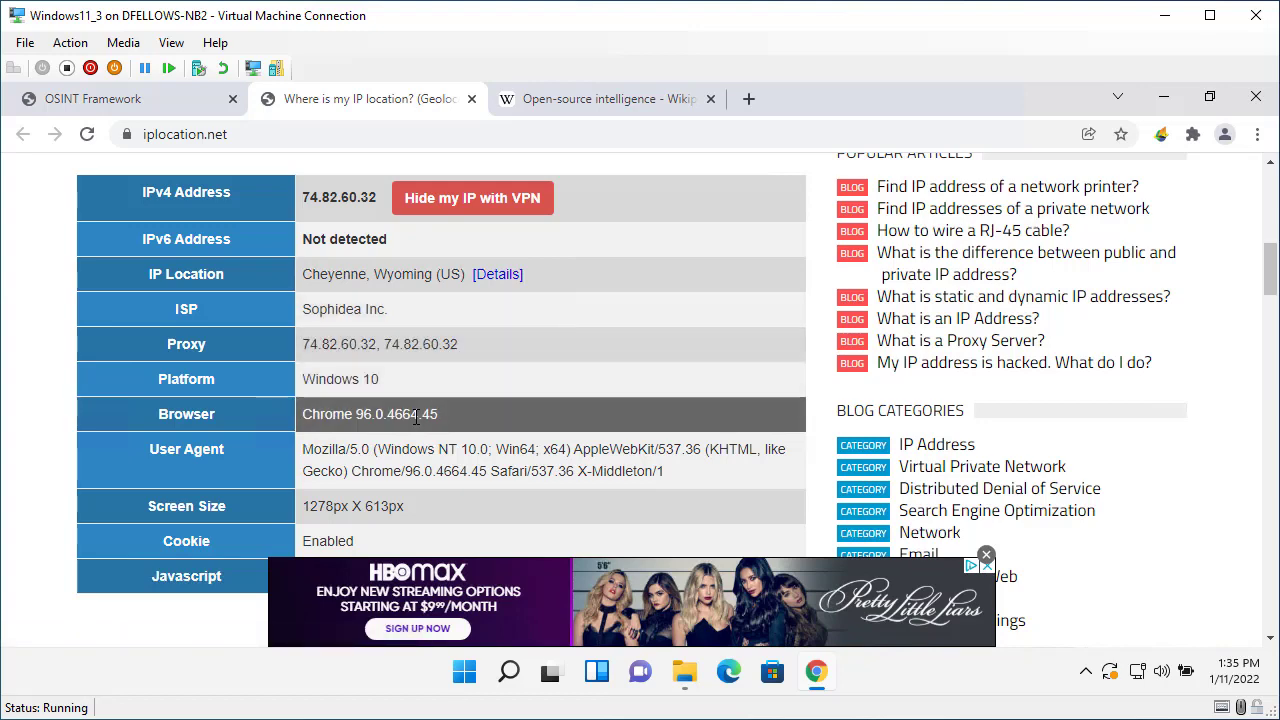
scroll(414, 420, down, 2)
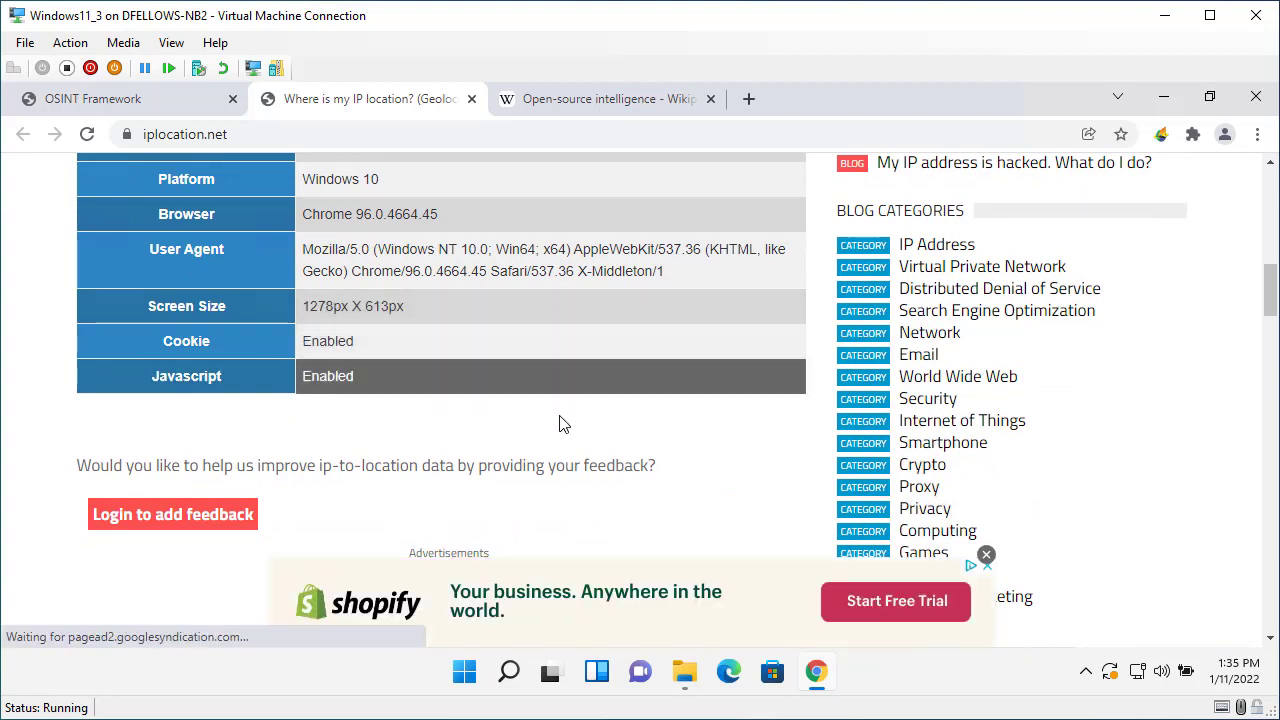
scroll(560, 426, up, 6)
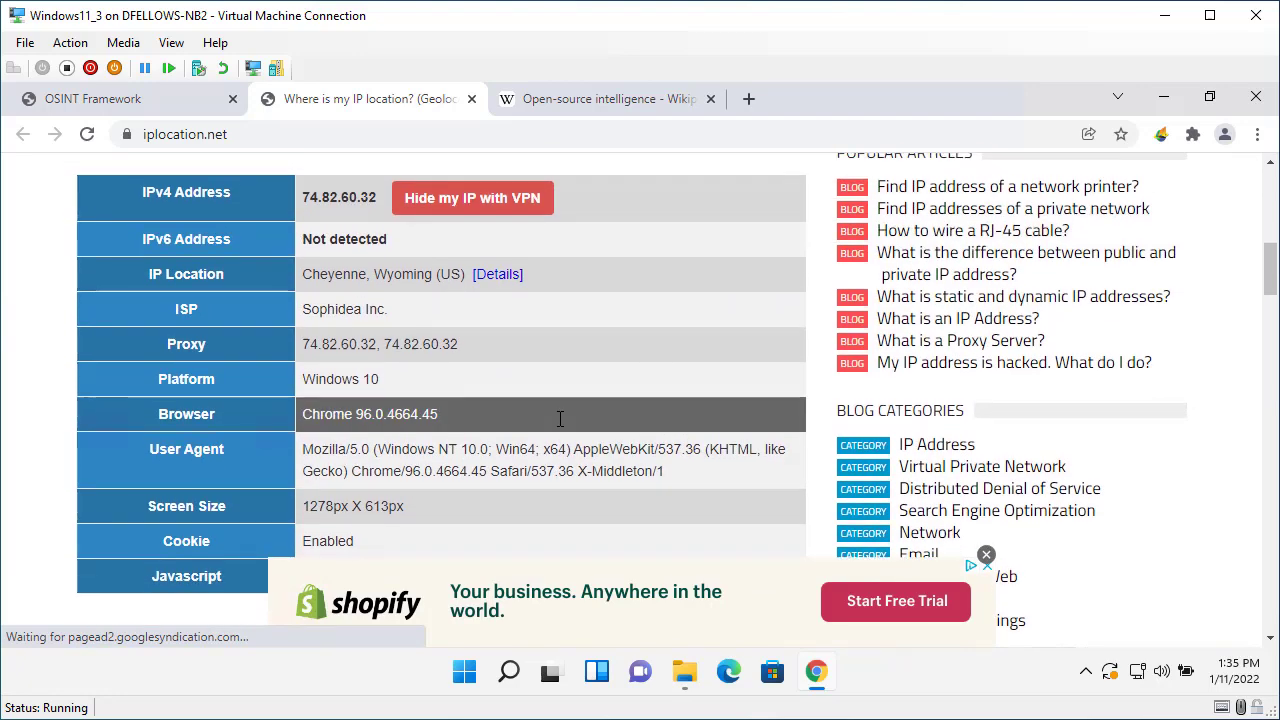
scroll(557, 426, up, 3)
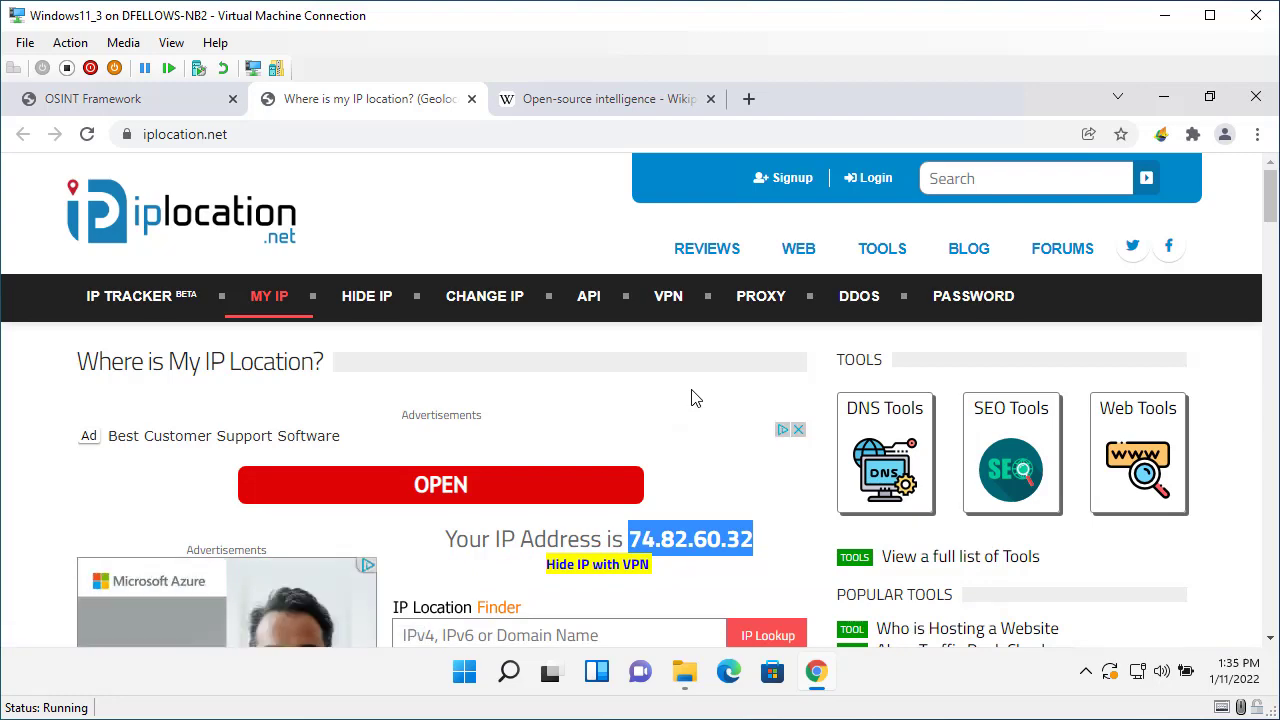
scroll(695, 397, down, 4)
scroll(695, 397, down, 2)
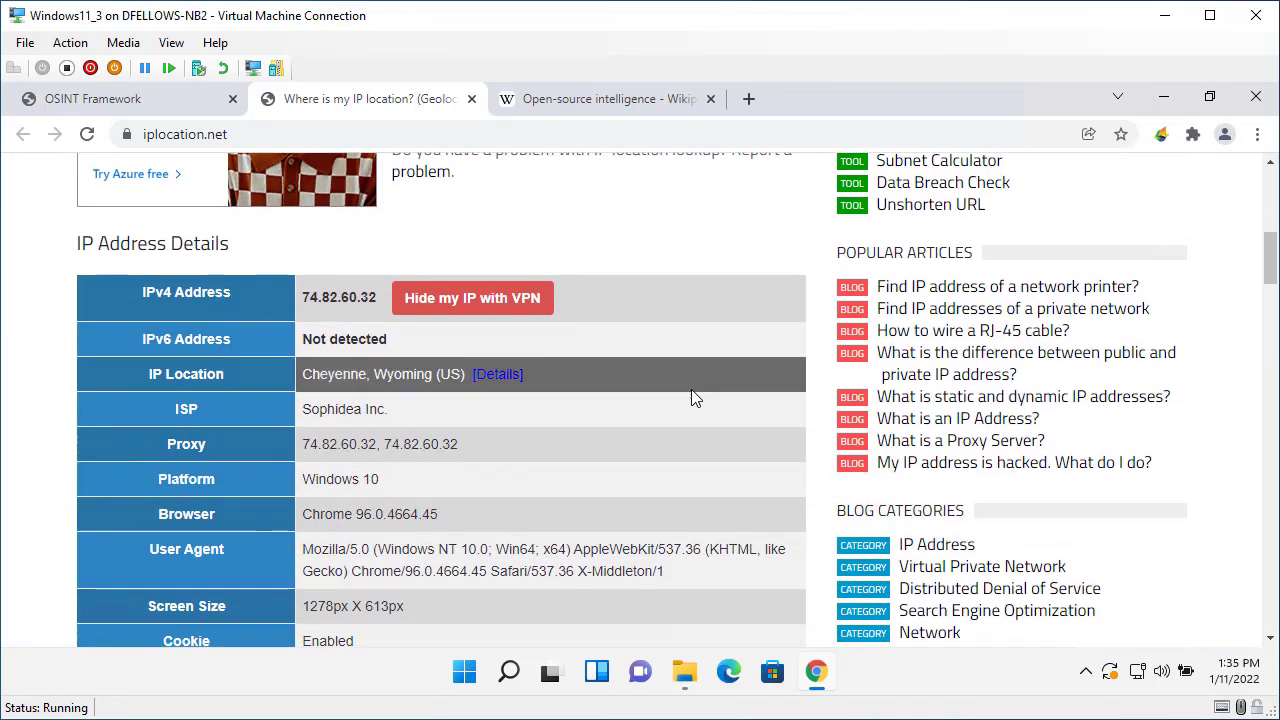
Step: Check the Ultrasurf proxy extension's connection status, close its popup and review the detected IP address on the IP location page again
click(1162, 135)
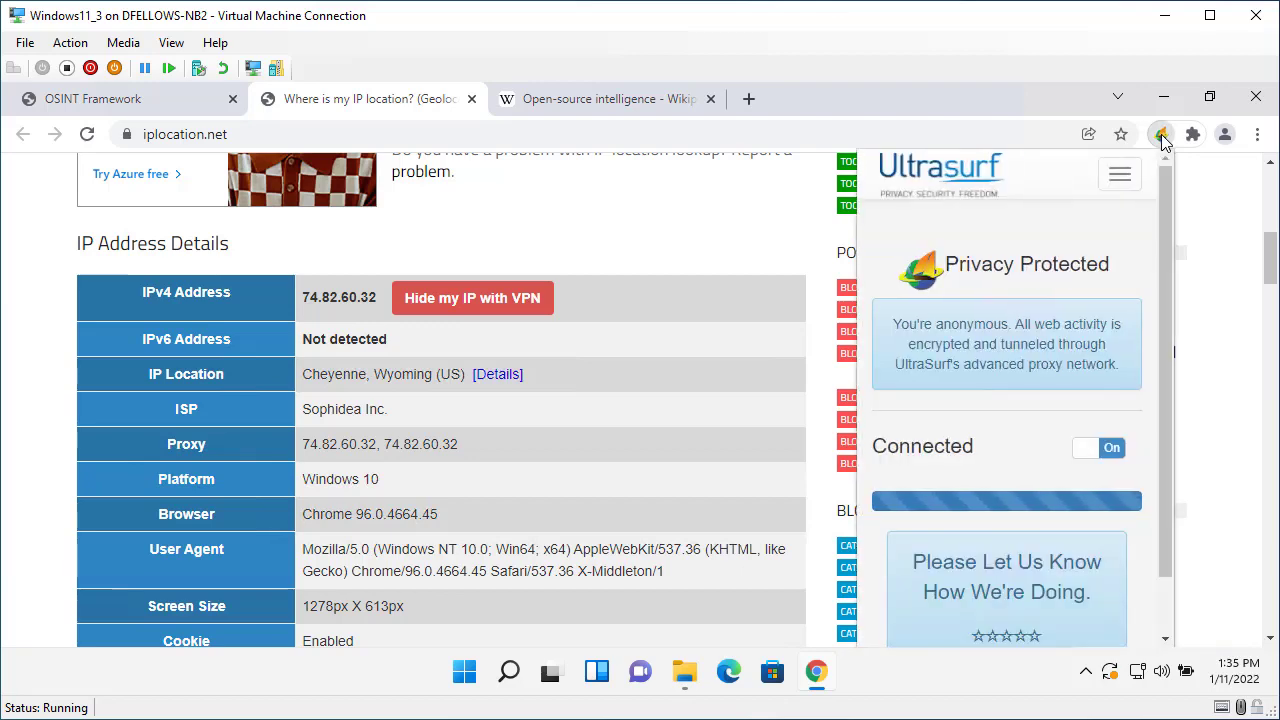
click(1162, 137)
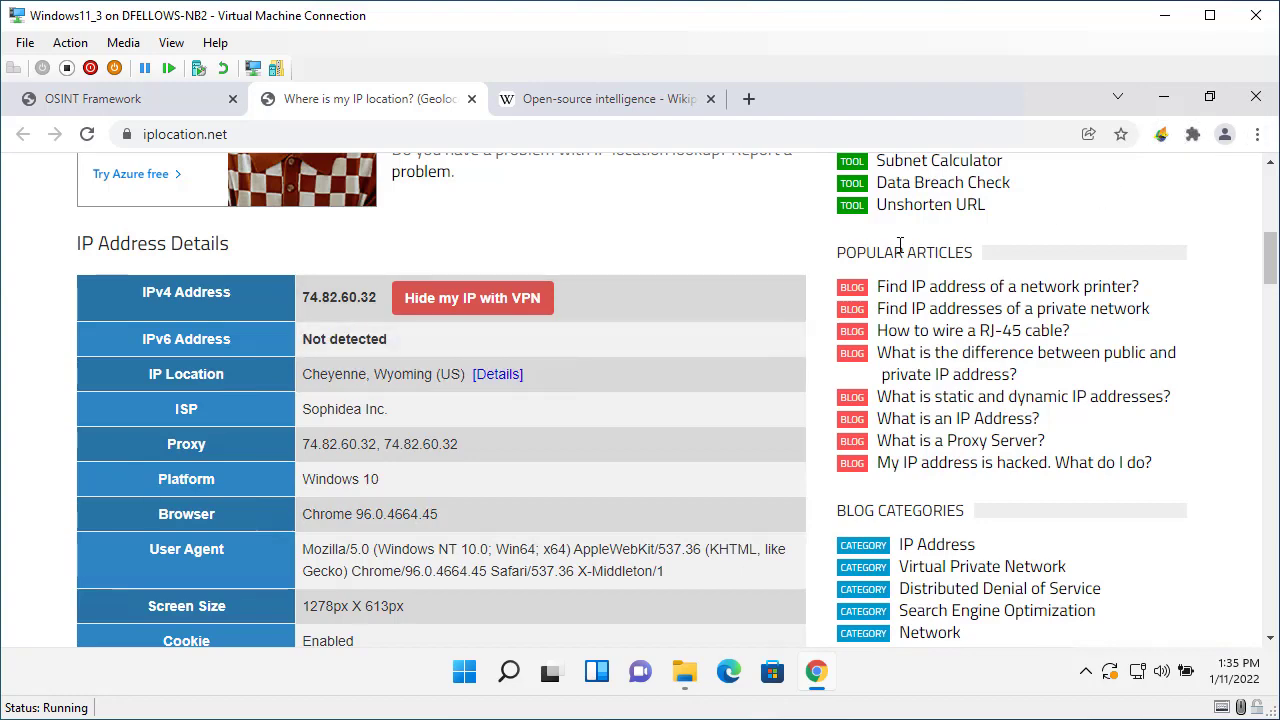
scroll(812, 265, up, 4)
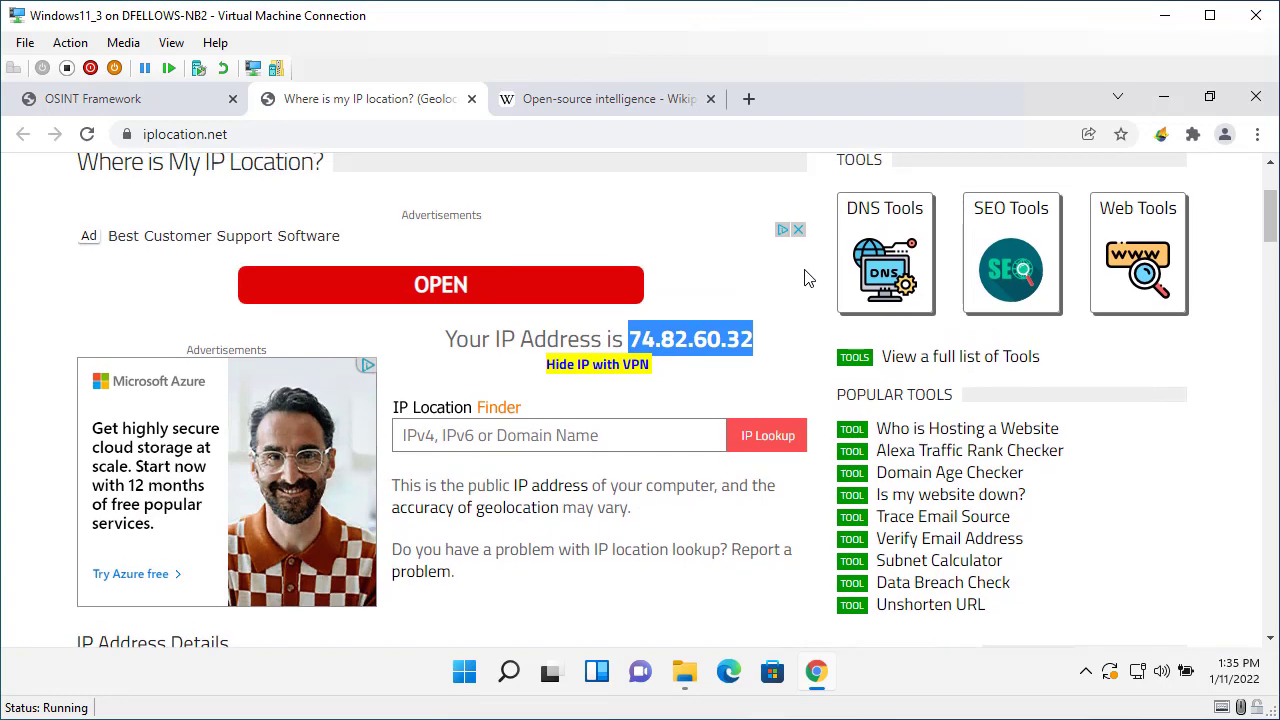
scroll(806, 282, up, 2)
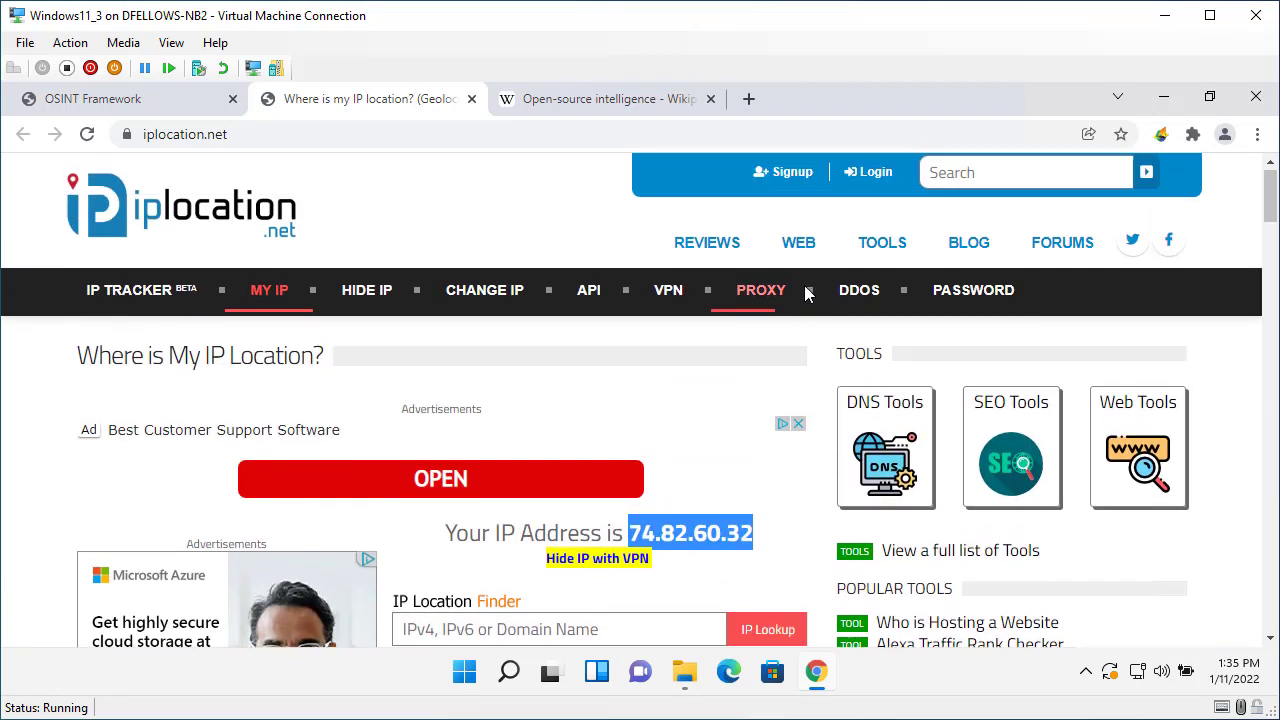
Step: Return to the OSINT Framework page and collapse the Geolocation and IP Address branches of the tree
click(153, 102)
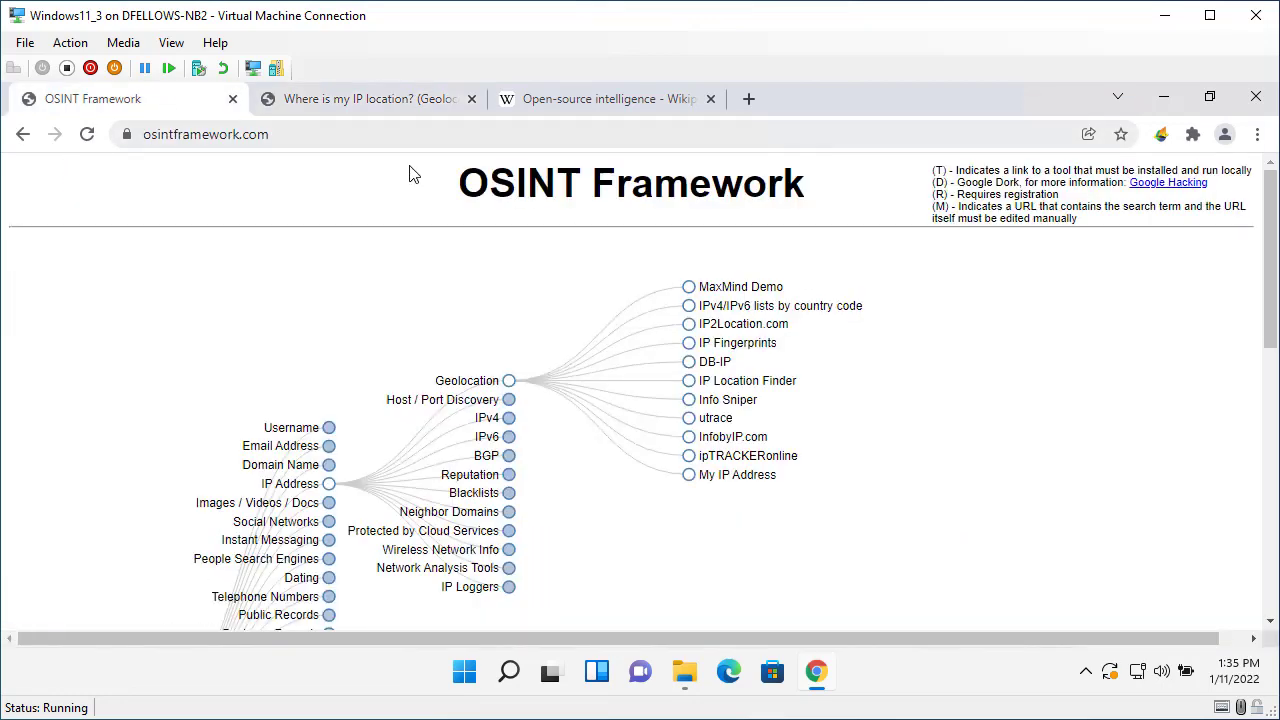
click(509, 381)
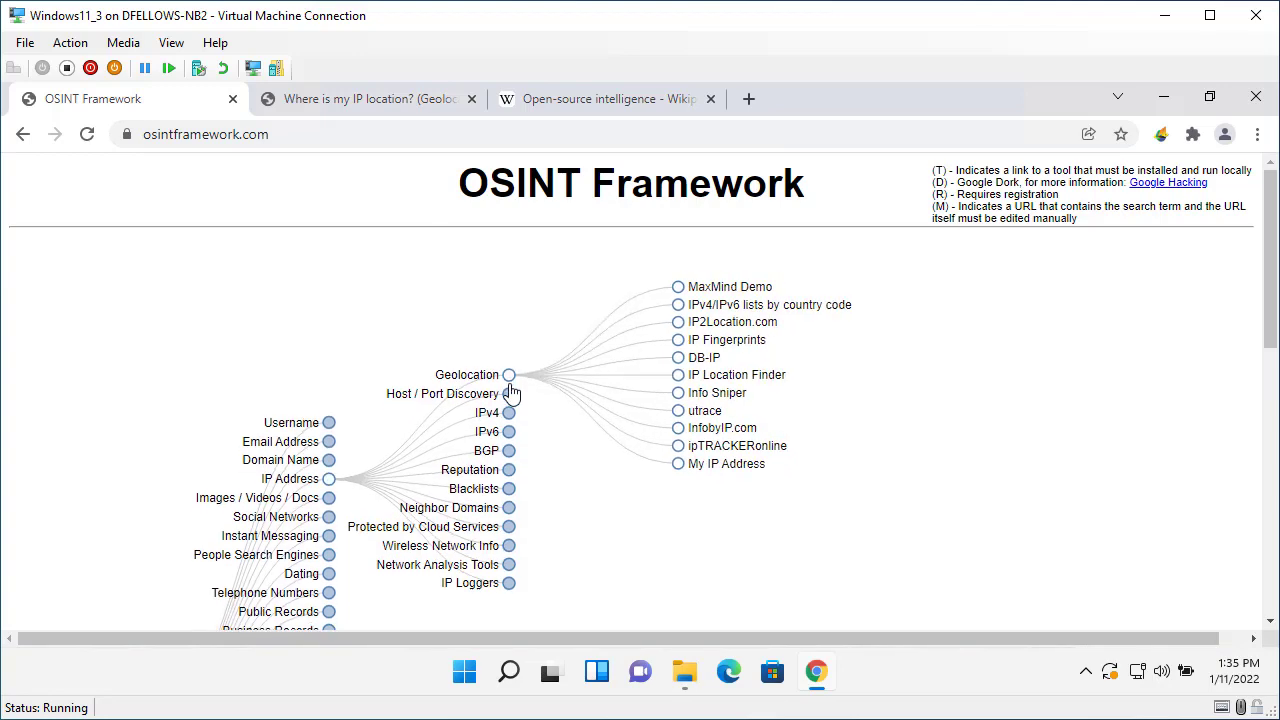
click(329, 407)
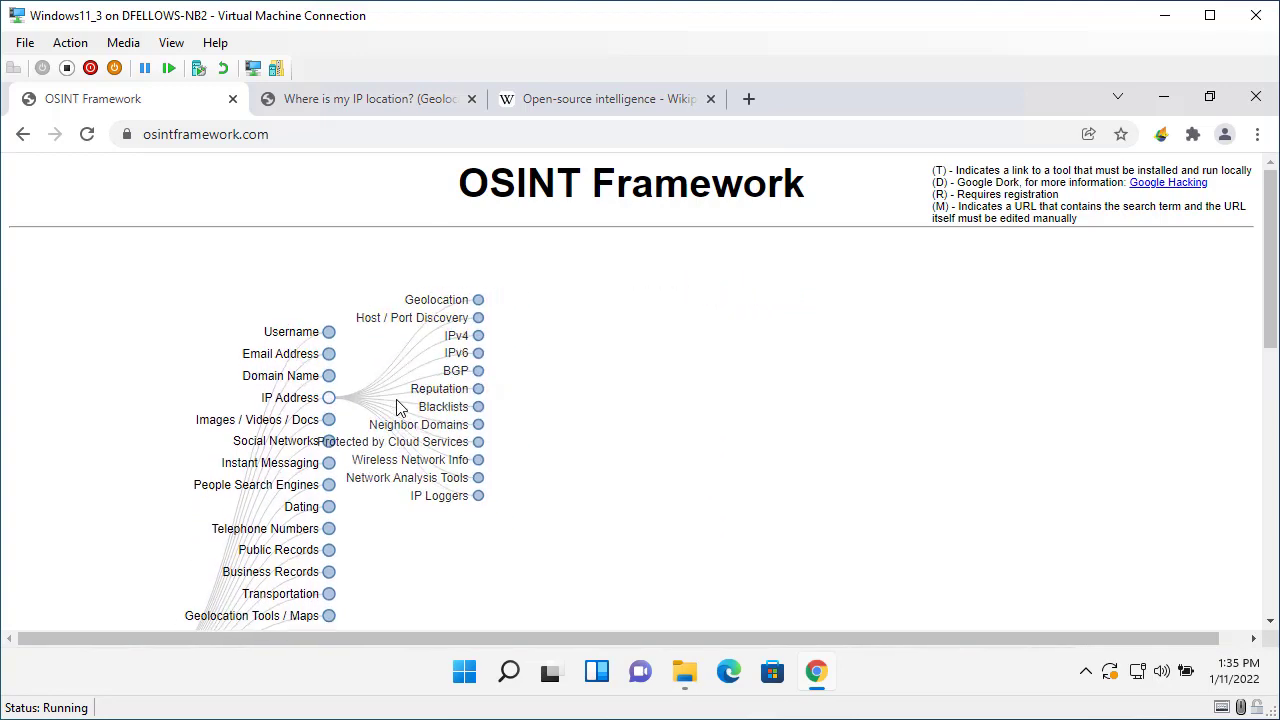
Step: Review the tools under the Dating and Telephone Numbers branches, collapsing each one, and look over the remaining OSINT Framework categories
scroll(395, 408, down, 1)
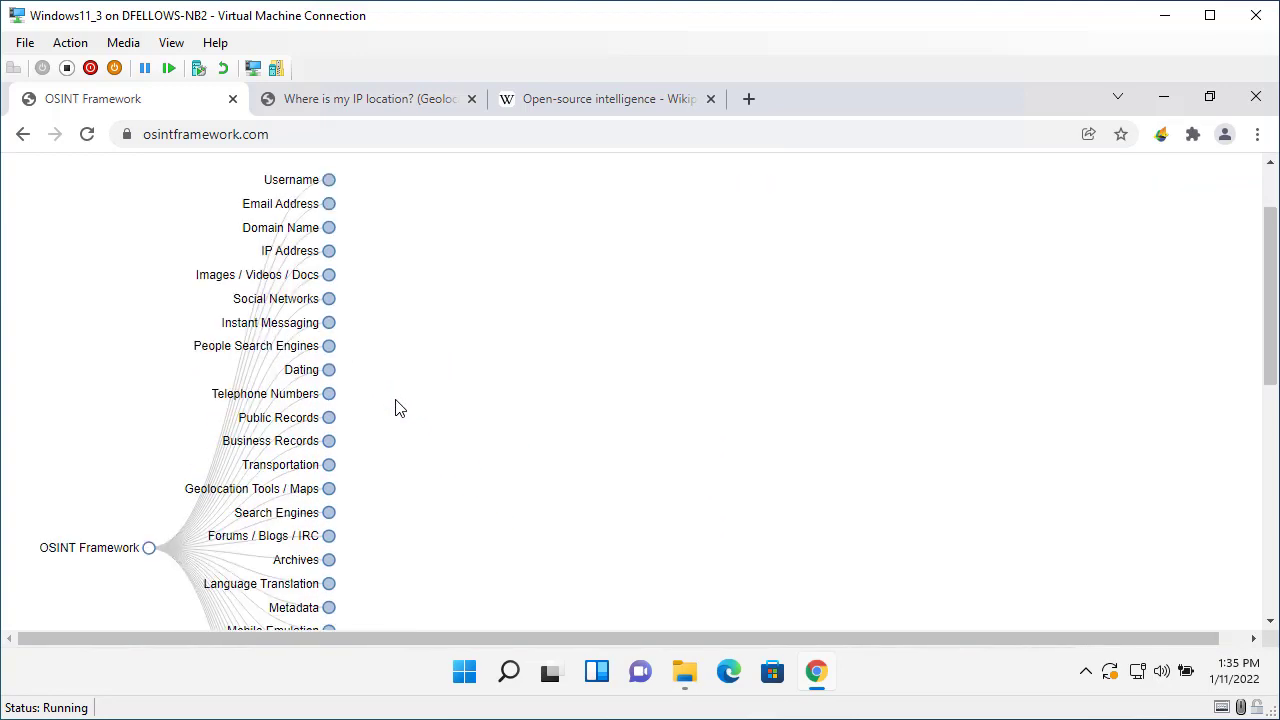
click(329, 370)
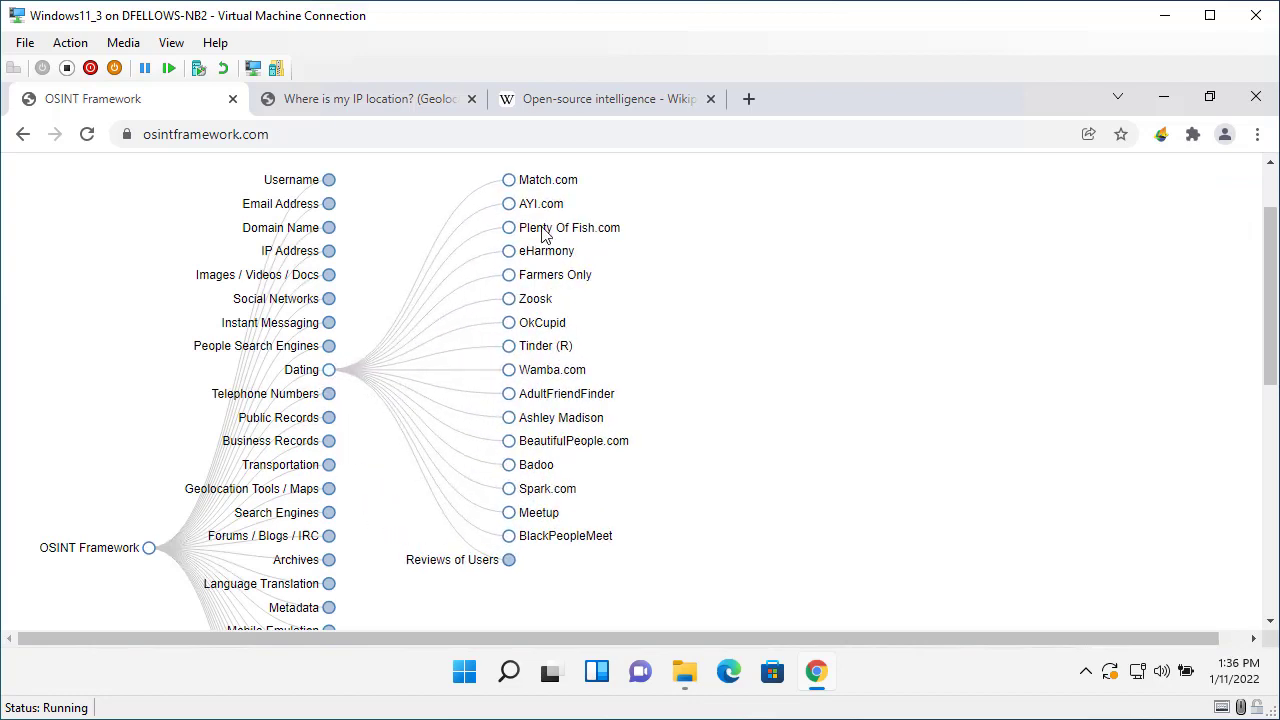
click(331, 376)
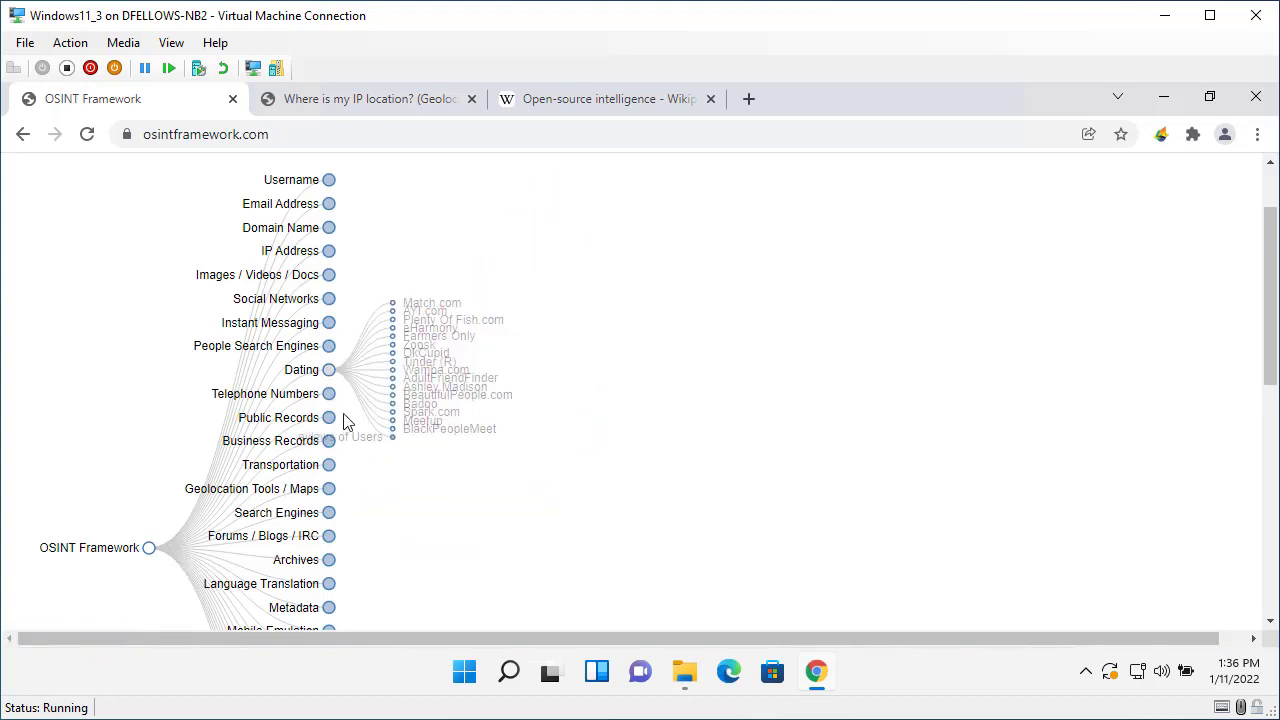
click(331, 396)
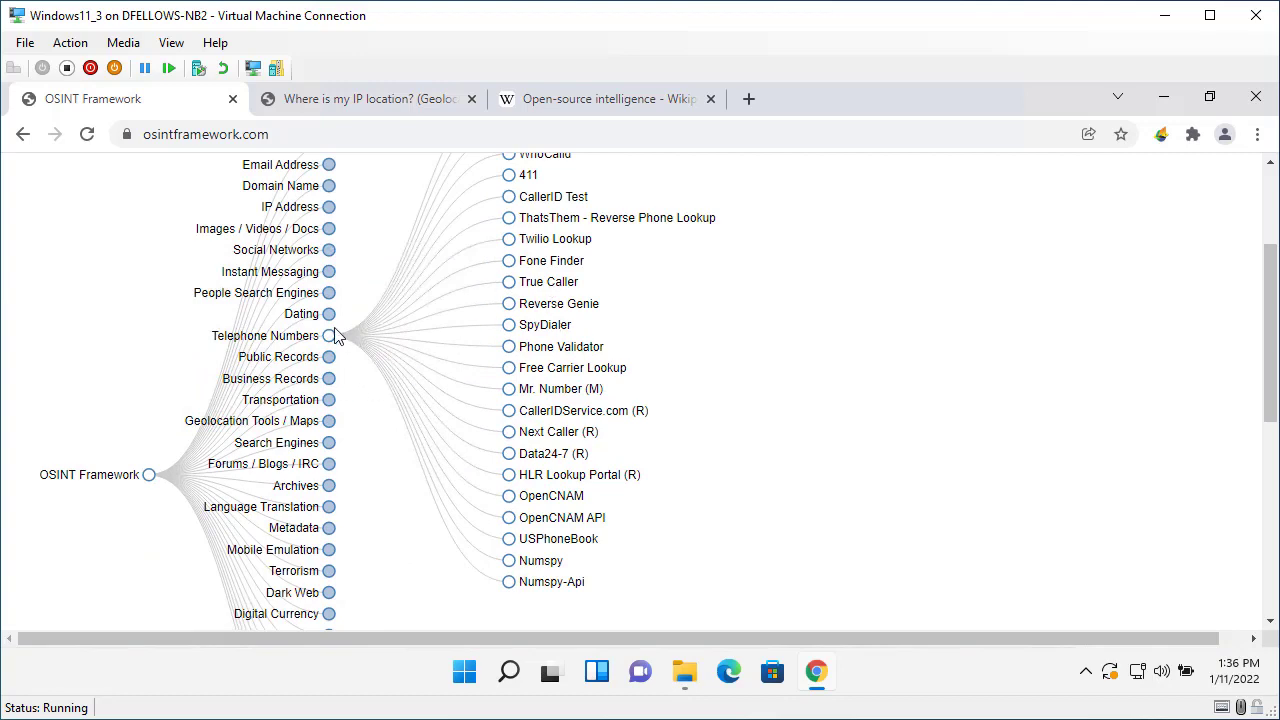
click(331, 338)
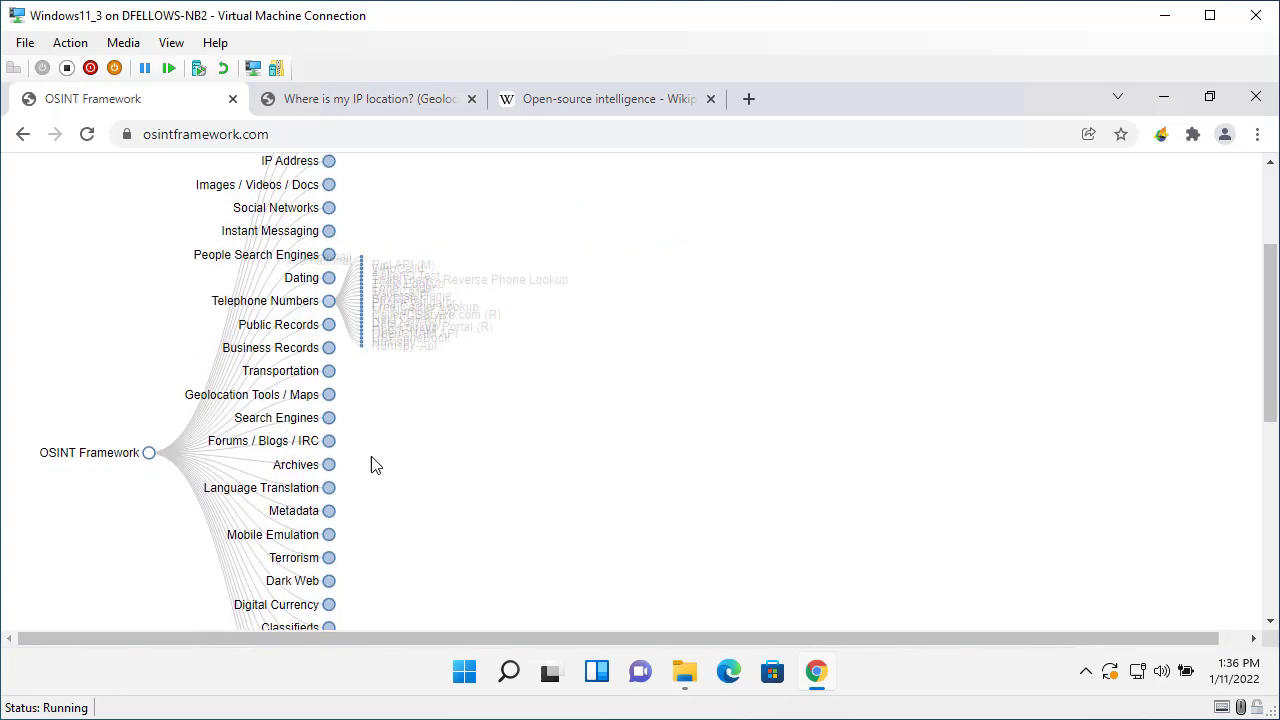
scroll(371, 463, down, 3)
scroll(370, 465, down, 1)
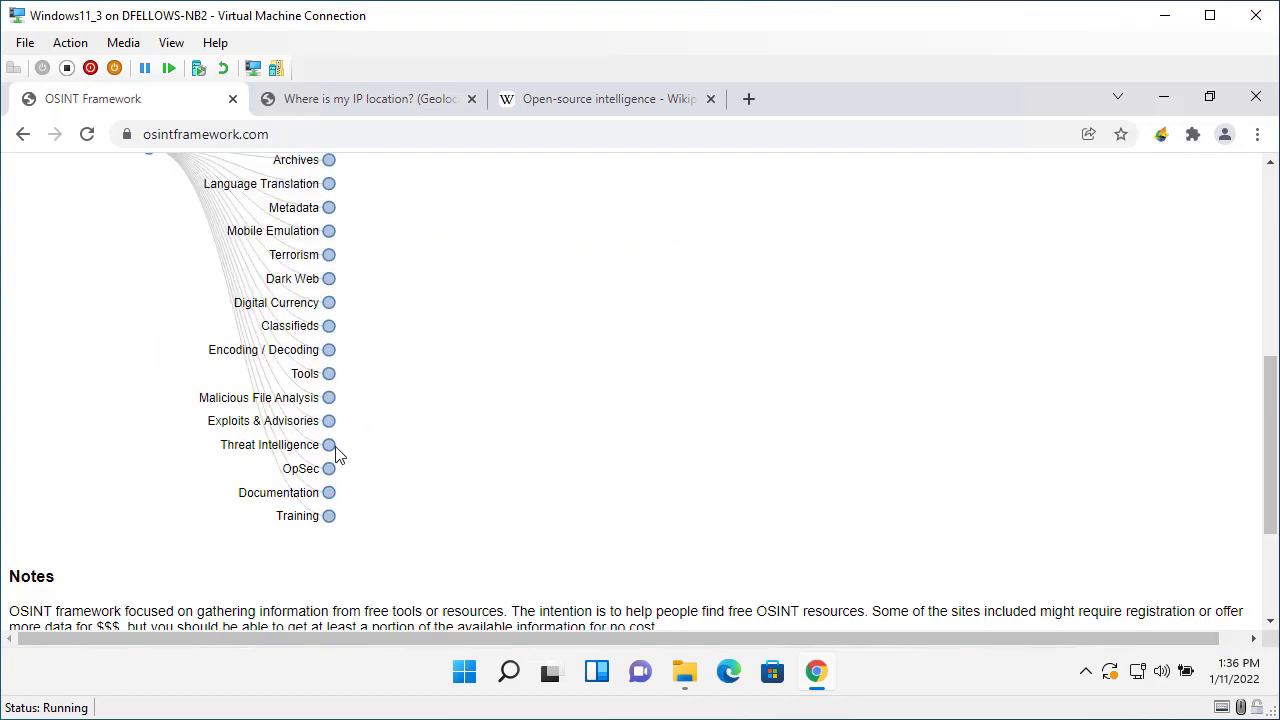
scroll(443, 463, up, 4)
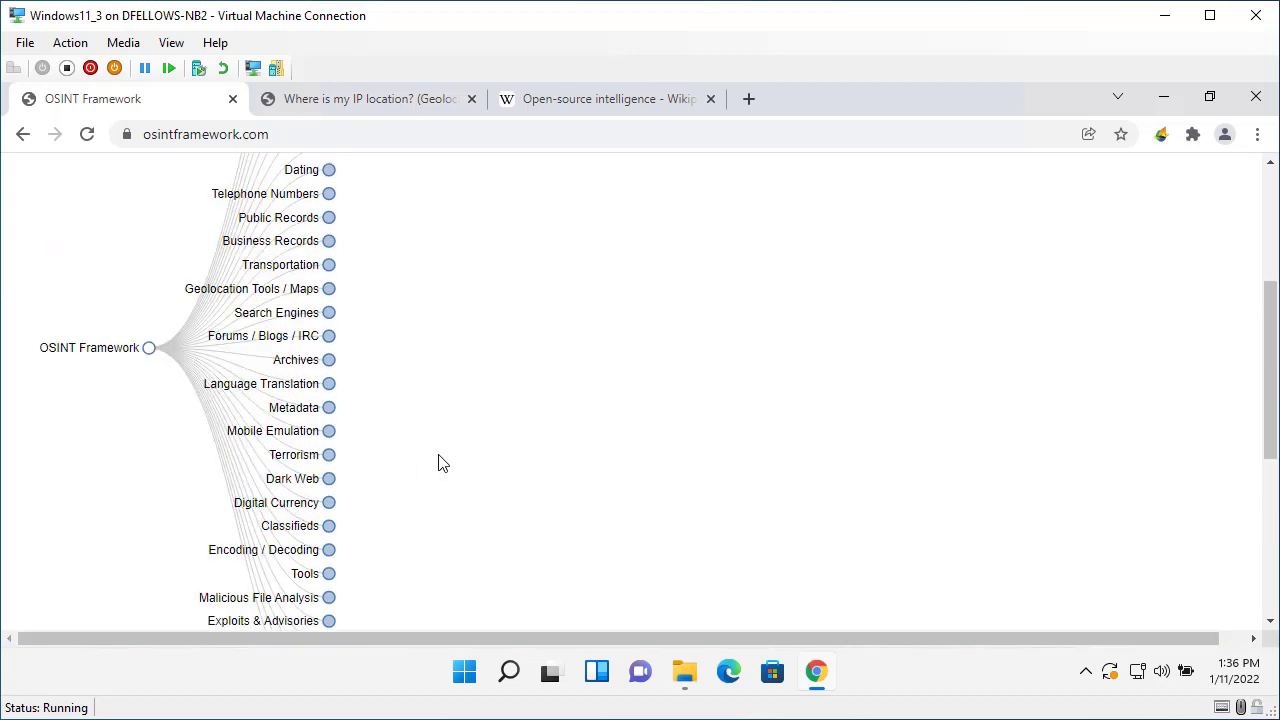